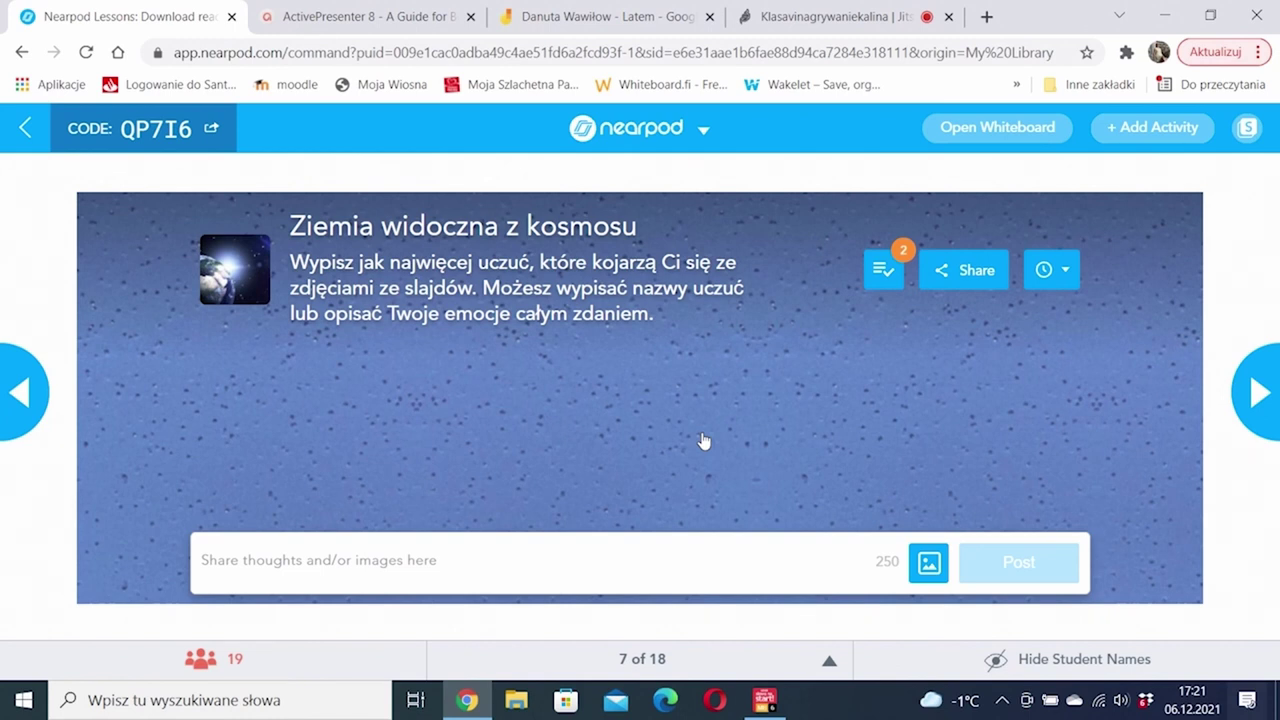
# Step: Open the pending-posts queue on the 'Ziemia widoczna z kosmosu' board, slide 7 of 18
pyautogui.click(882, 278)
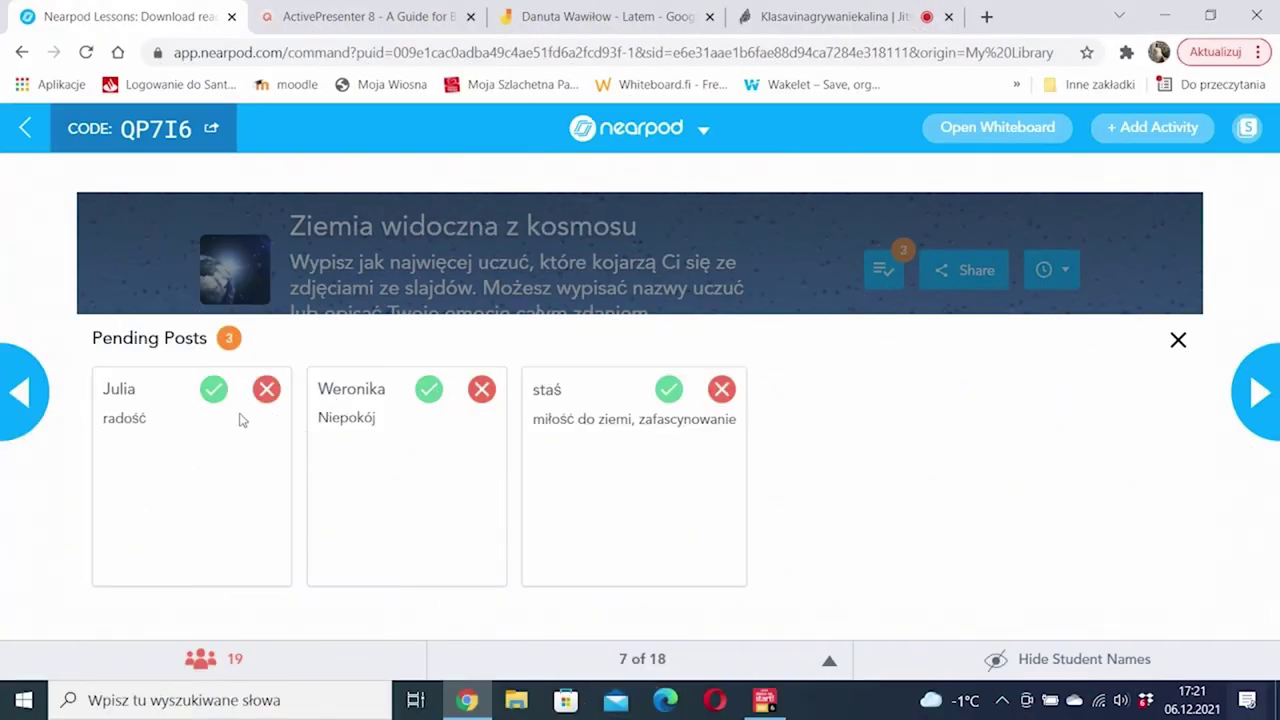
# Step: Approve the six pending posts, from radość and Niepokój to 'Zainteresowanie, ekscytacja, podziw'
pyautogui.click(213, 394)
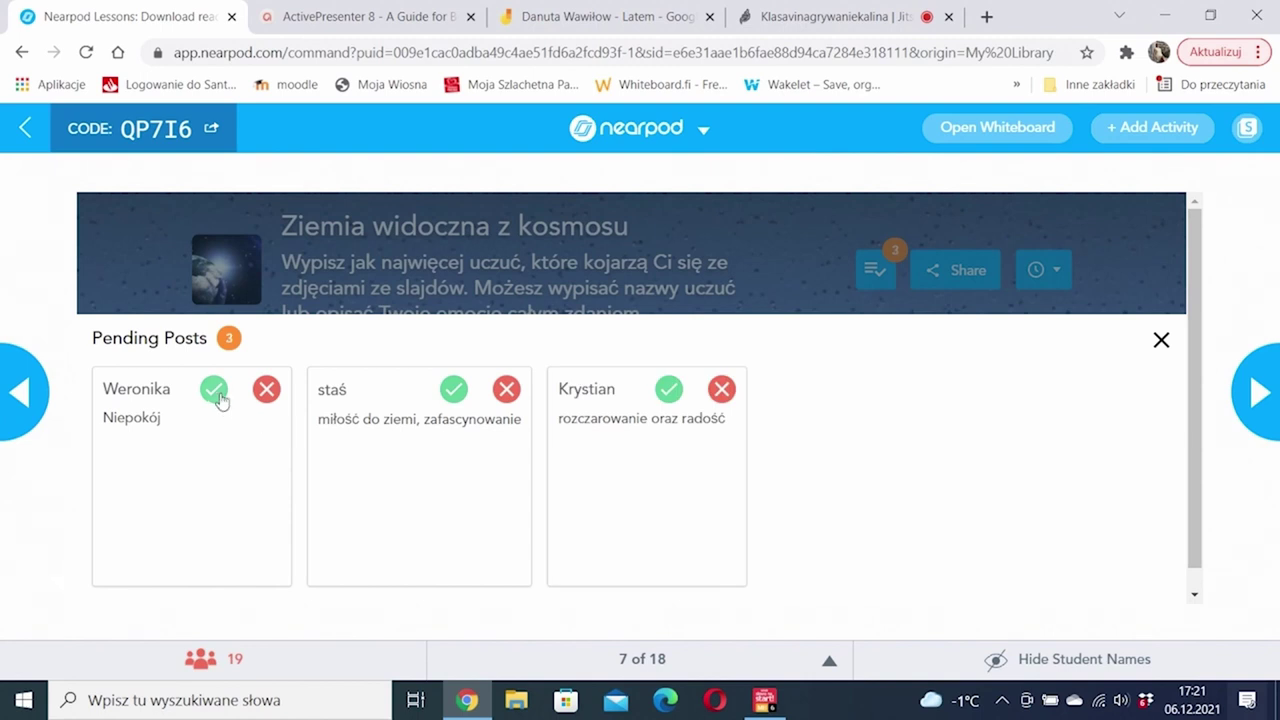
pyautogui.click(215, 396)
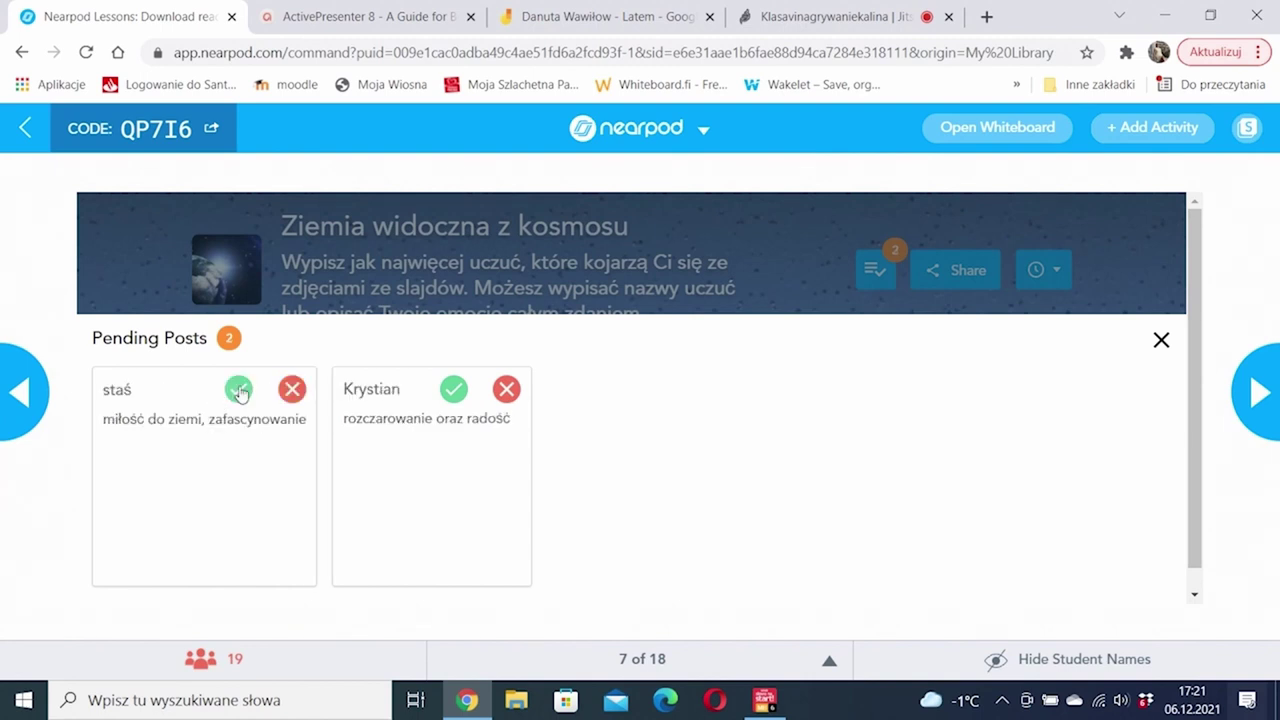
pyautogui.click(240, 392)
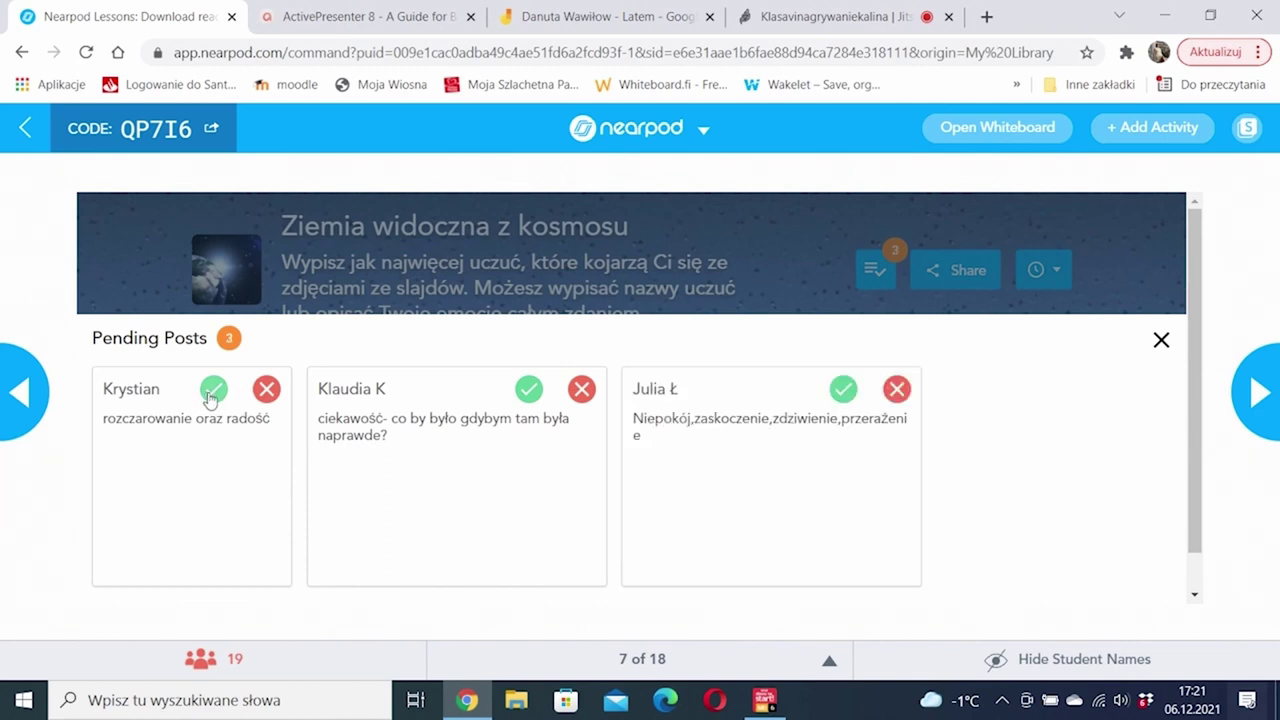
pyautogui.click(212, 392)
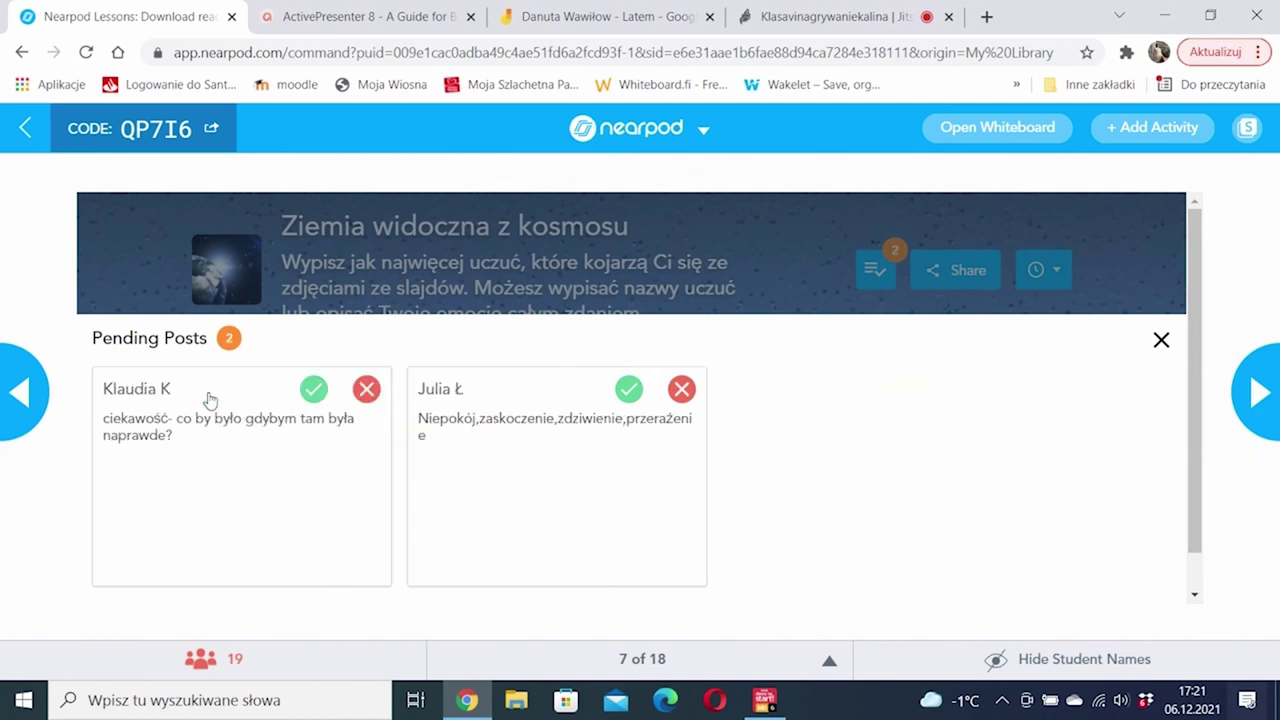
pyautogui.click(313, 390)
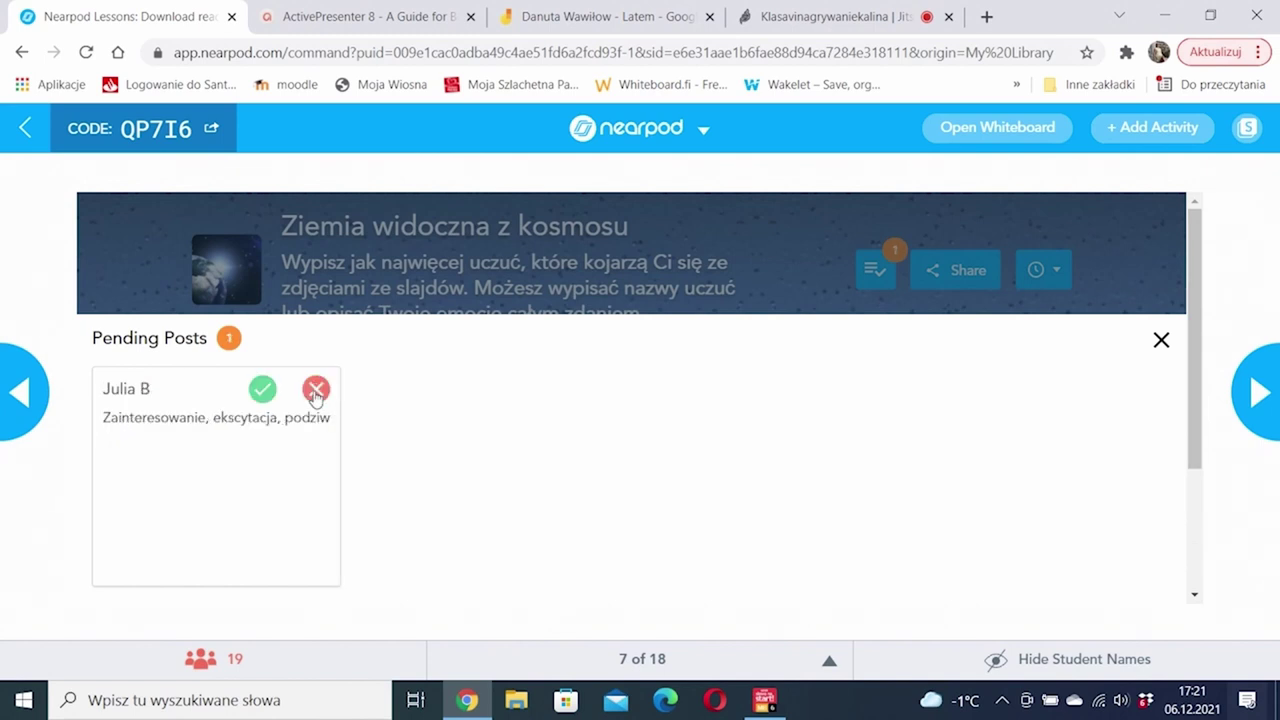
pyautogui.click(263, 388)
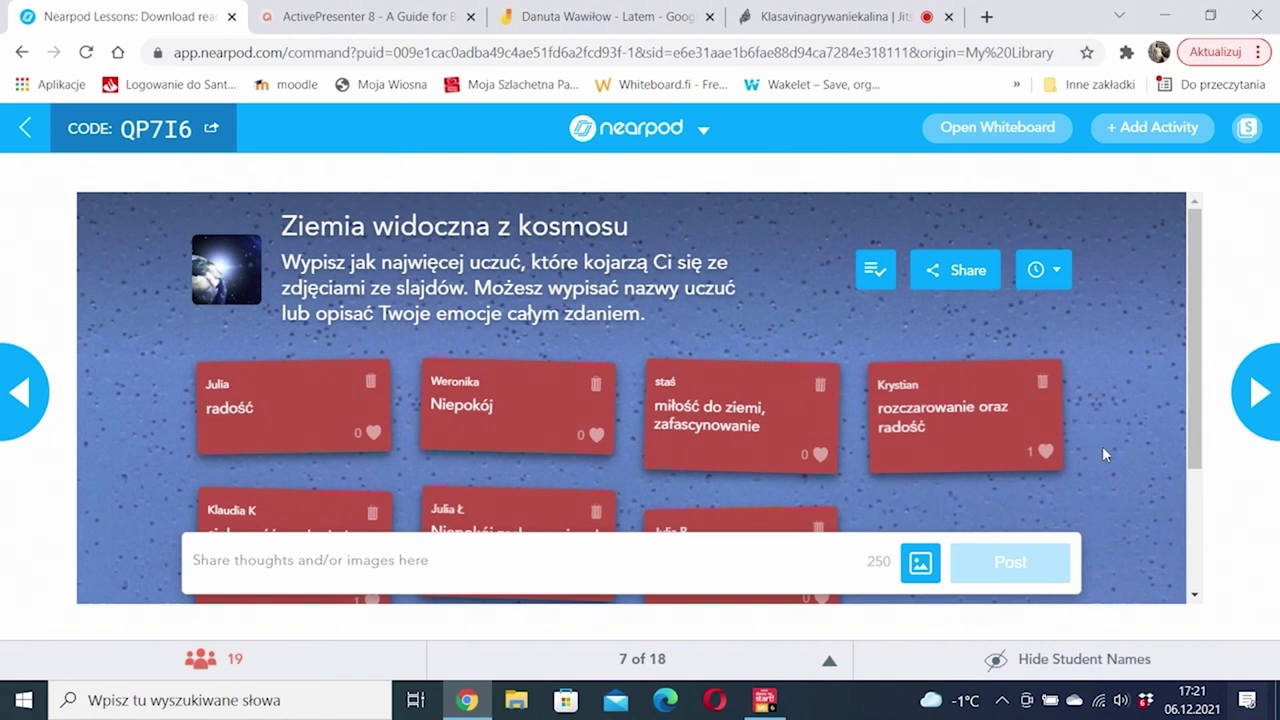
# Step: Approve the first new wave: fascynacja, nic, two 'Miłość, radość', Zainteresowanie and szok
pyautogui.scroll(-1, 1104, 452)
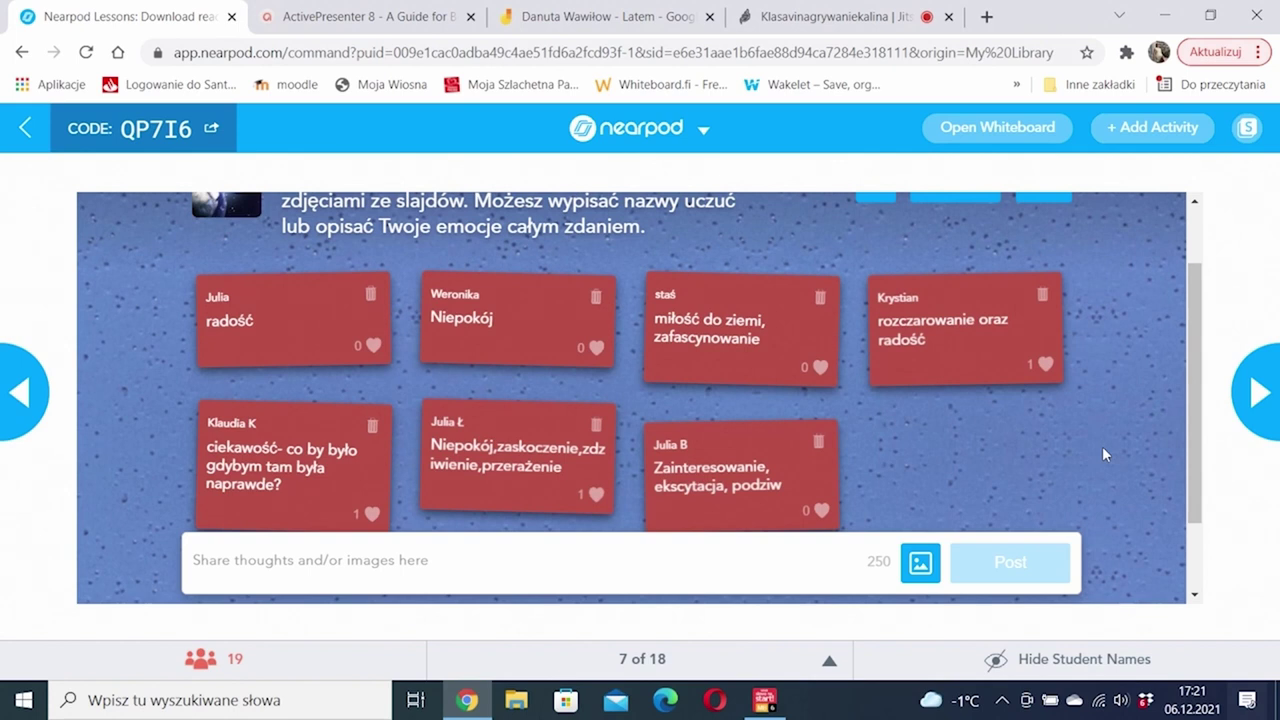
pyautogui.scroll(1, 1104, 455)
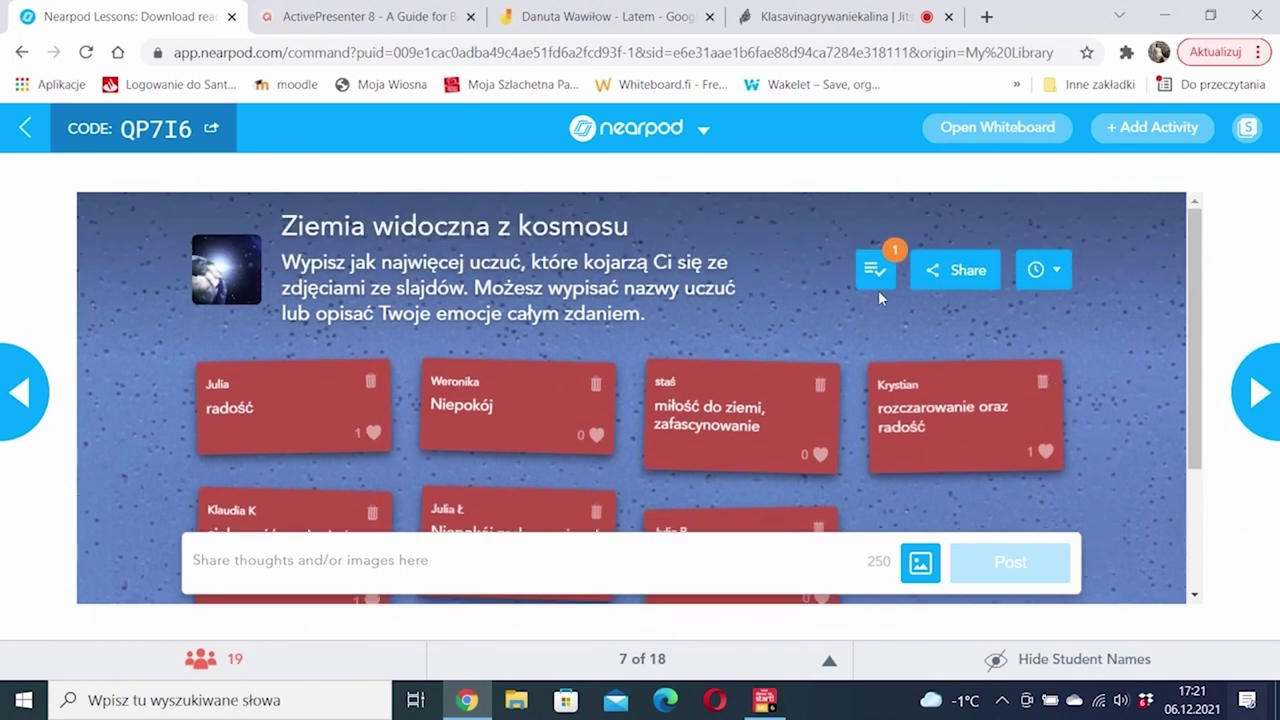
pyautogui.click(876, 272)
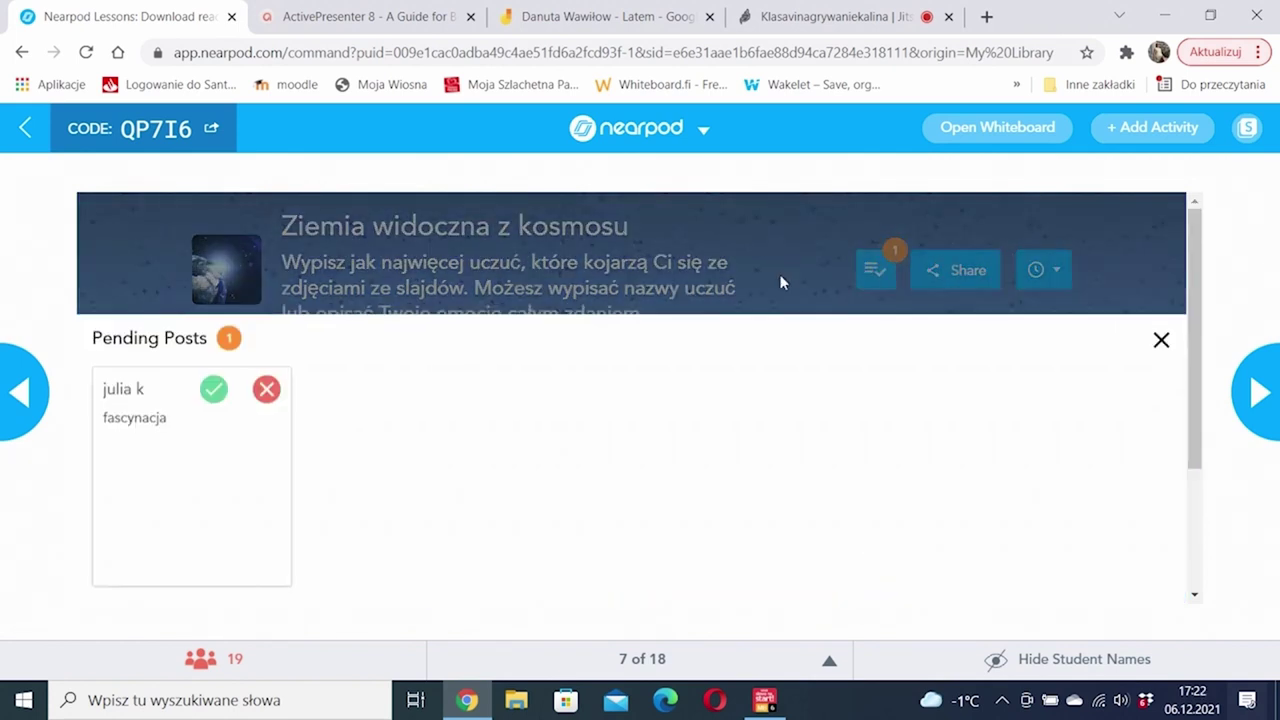
pyautogui.click(211, 399)
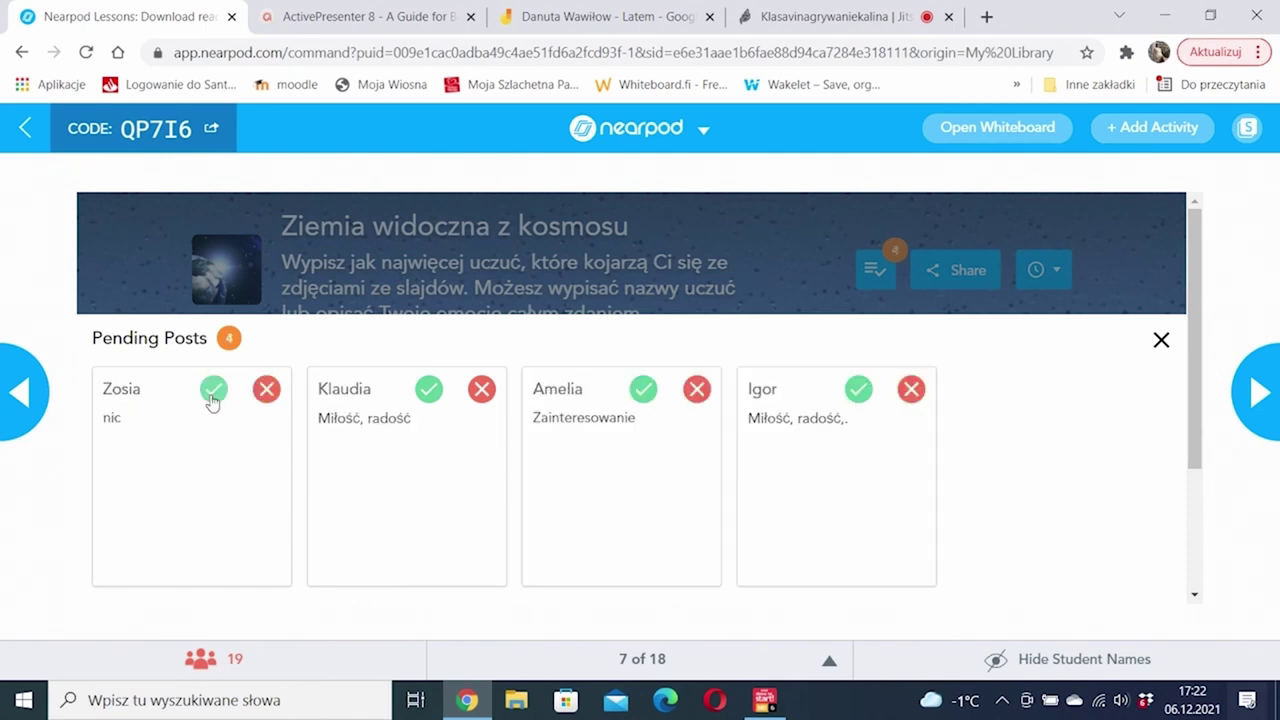
pyautogui.click(211, 399)
pyautogui.click(211, 399)
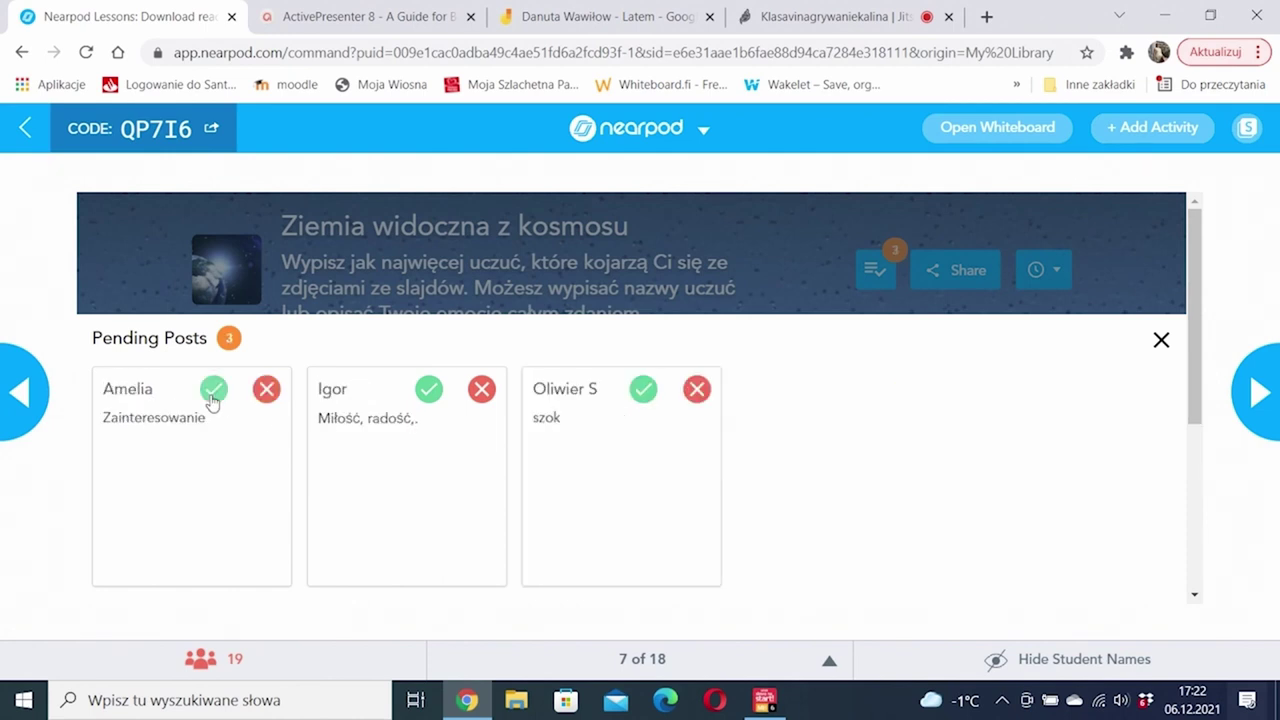
pyautogui.click(211, 399)
pyautogui.click(211, 399)
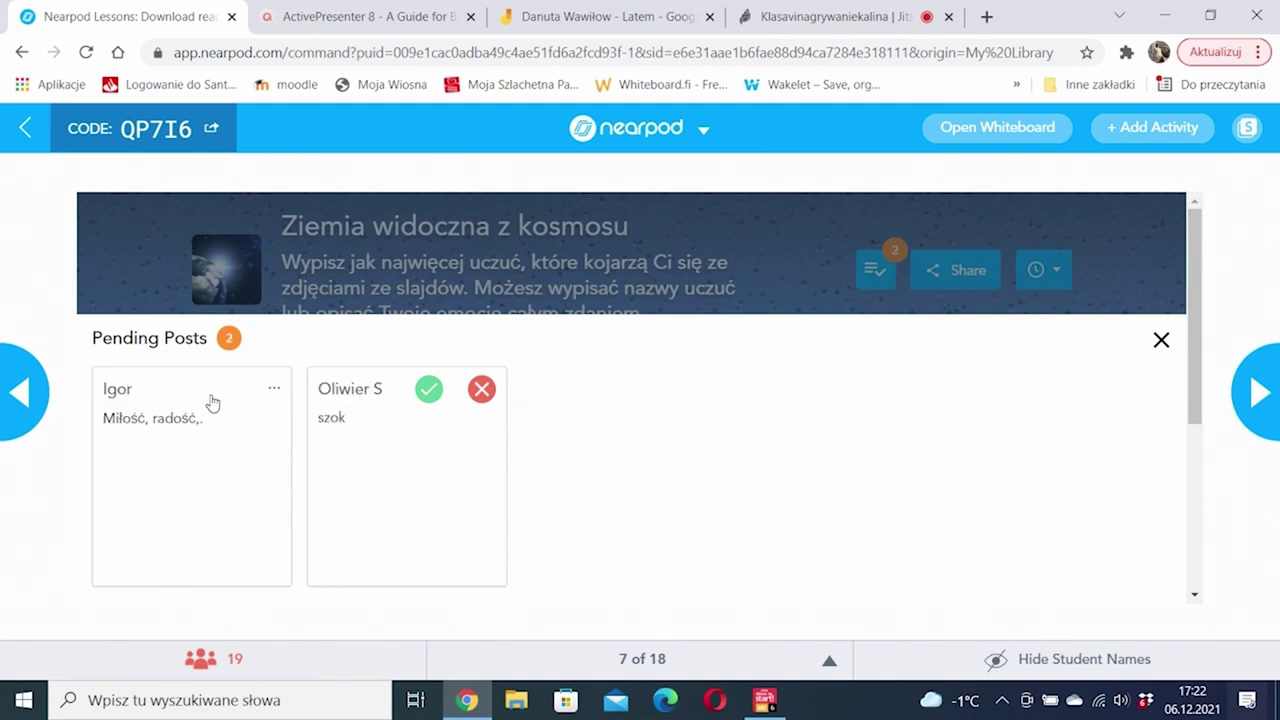
pyautogui.click(211, 399)
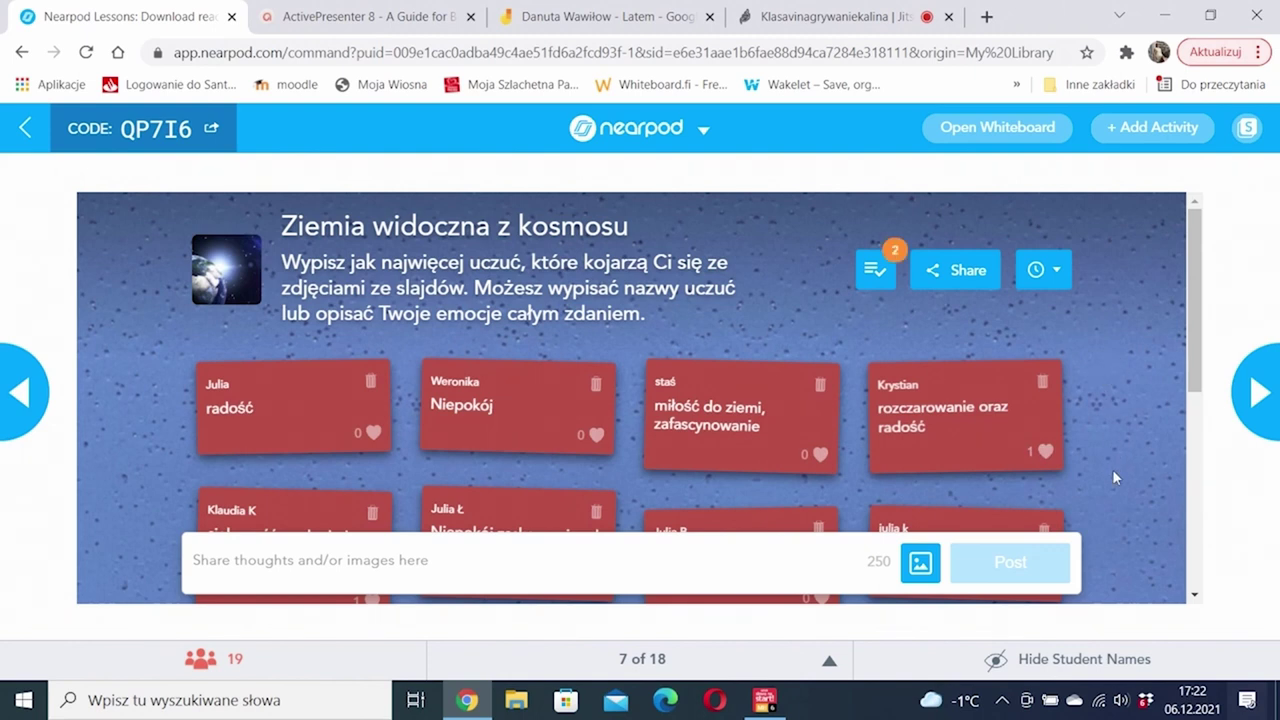
# Step: Approve the next wave: ciekawość, ciepło, ekscytacja and another ciekawość post
pyautogui.click(880, 276)
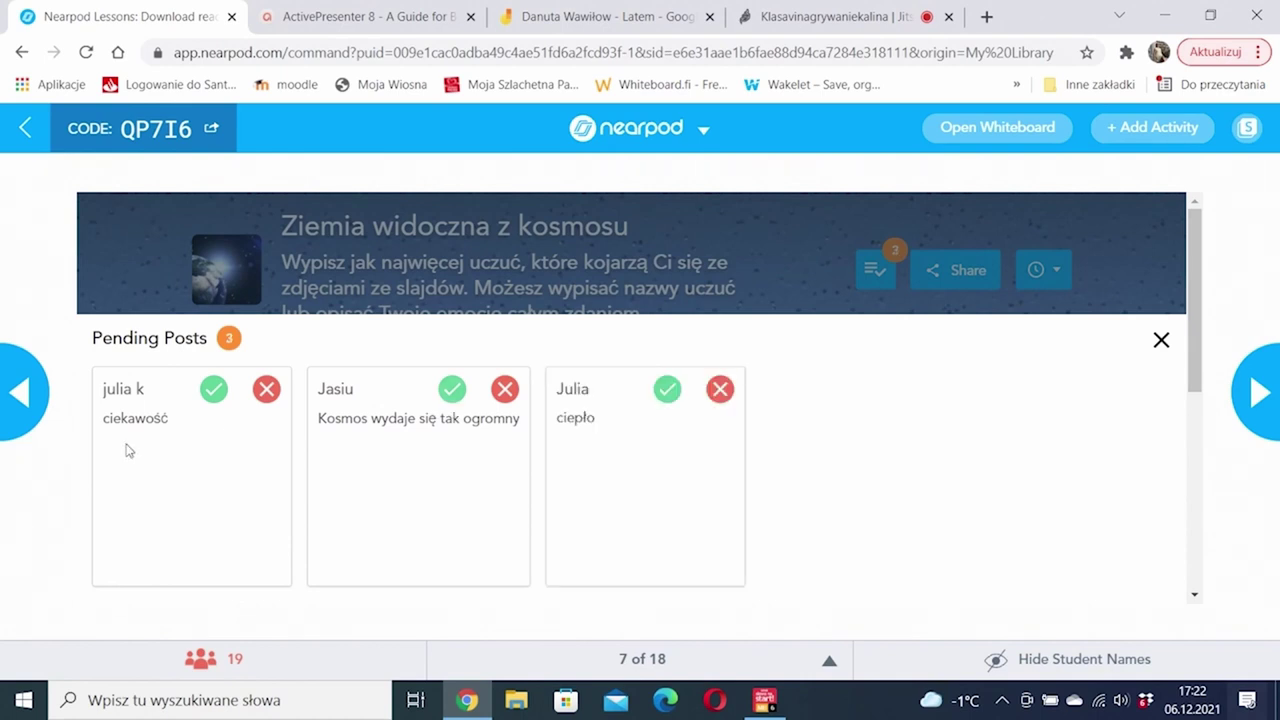
pyautogui.click(213, 397)
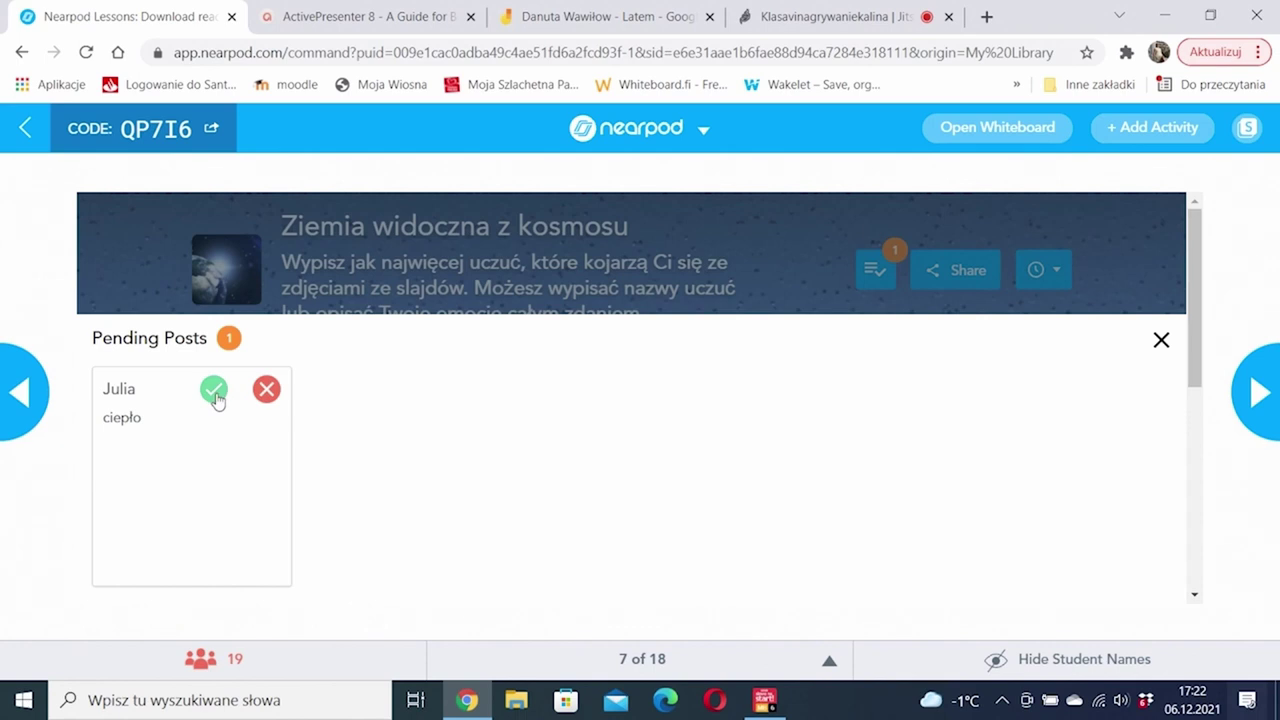
pyautogui.click(214, 390)
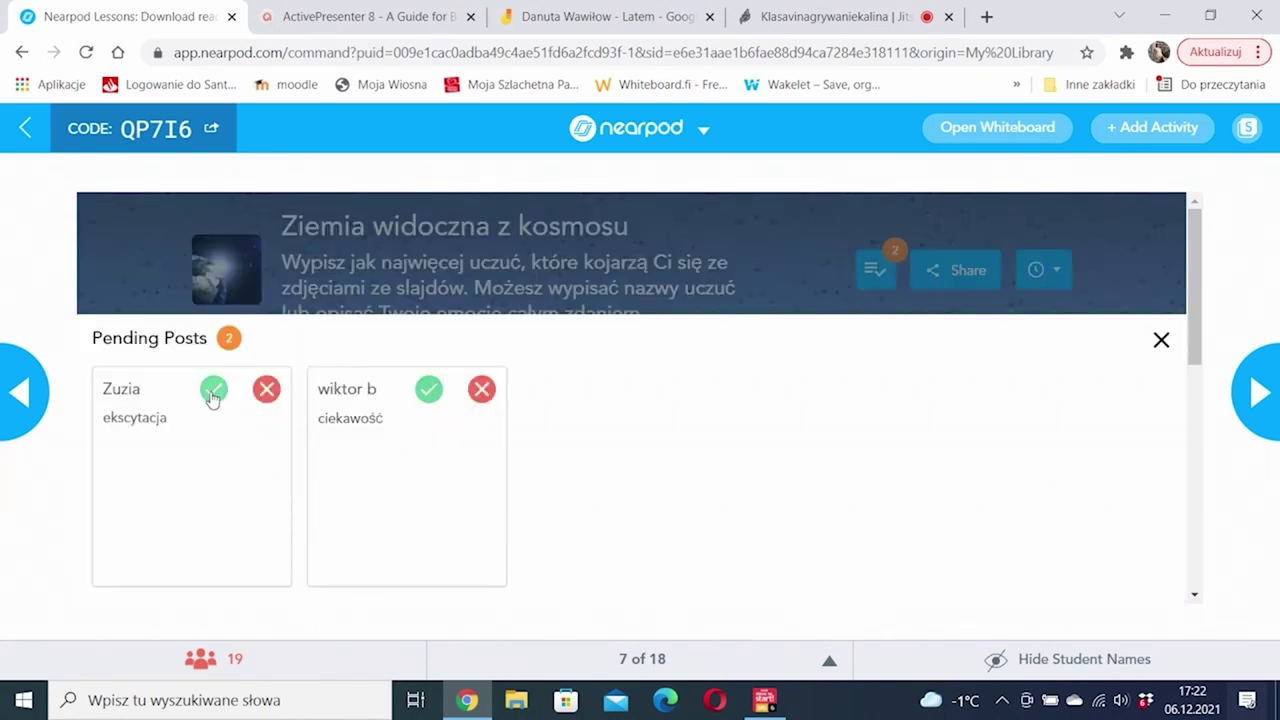
pyautogui.click(212, 394)
pyautogui.click(213, 390)
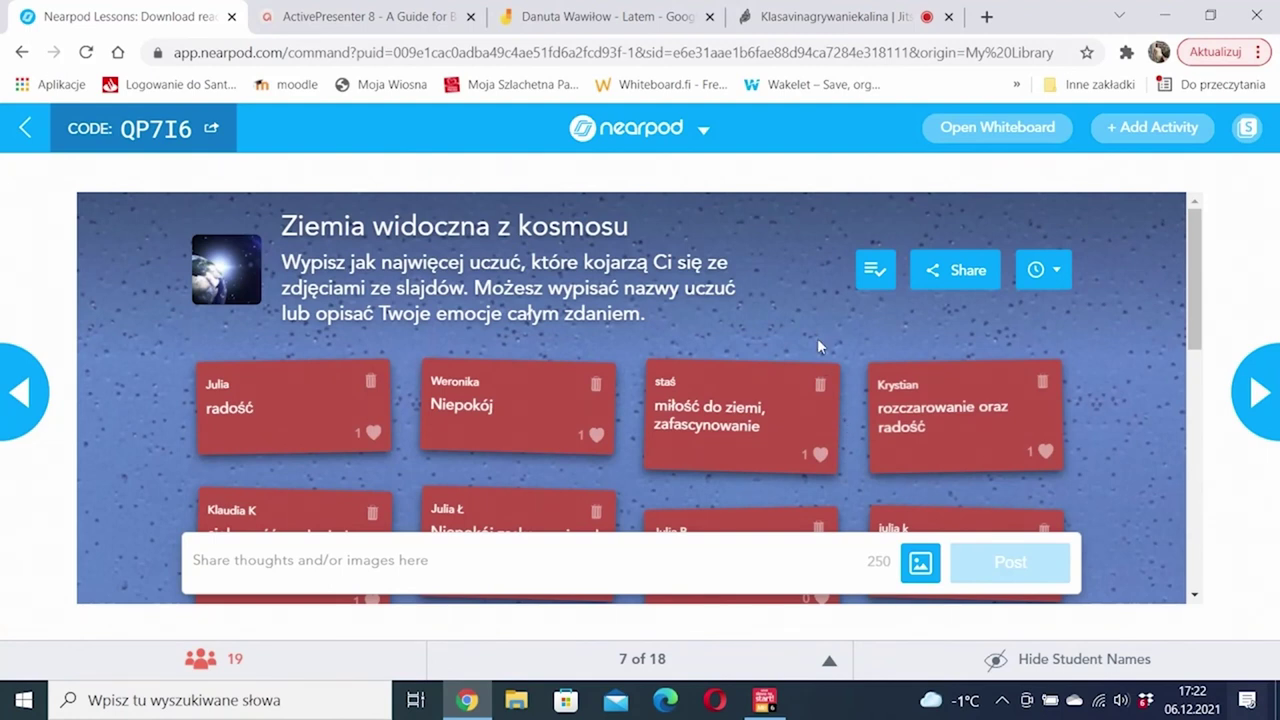
# Step: Approve the third wave: two ciekawość posts, fantazja and zaniepokojenie
pyautogui.click(866, 280)
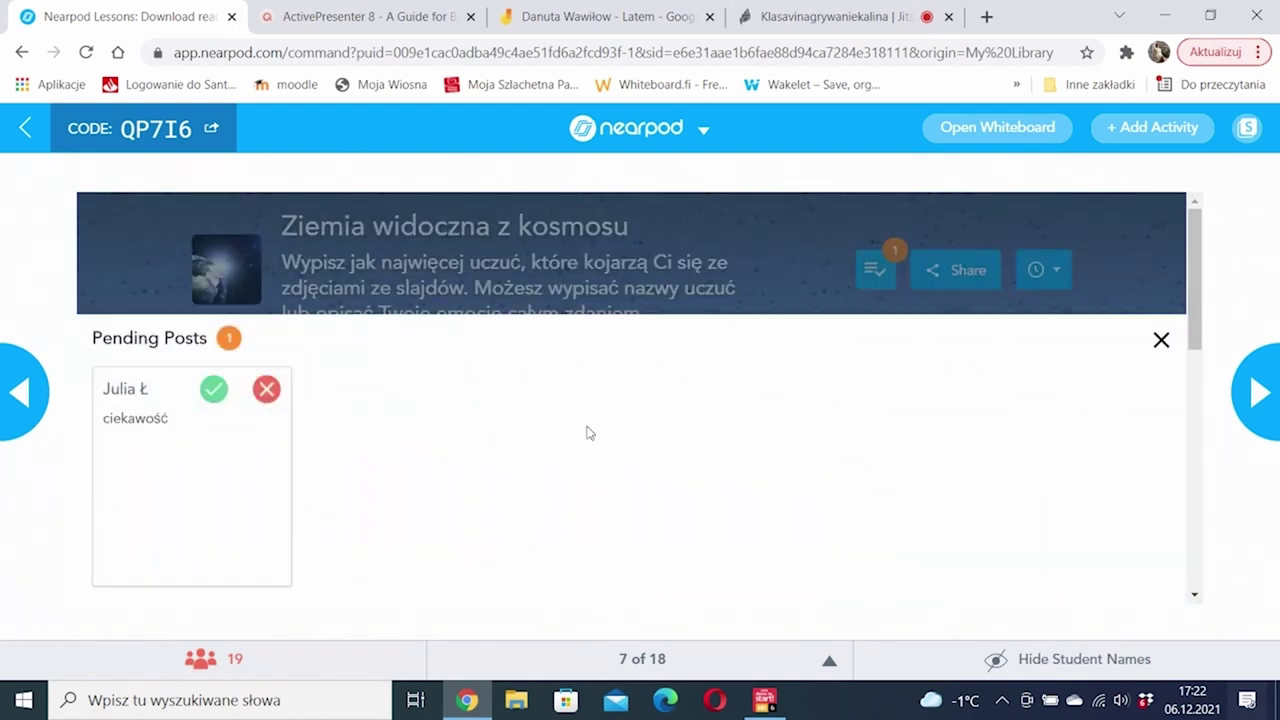
pyautogui.click(213, 390)
pyautogui.click(213, 392)
pyautogui.click(213, 392)
pyautogui.click(213, 392)
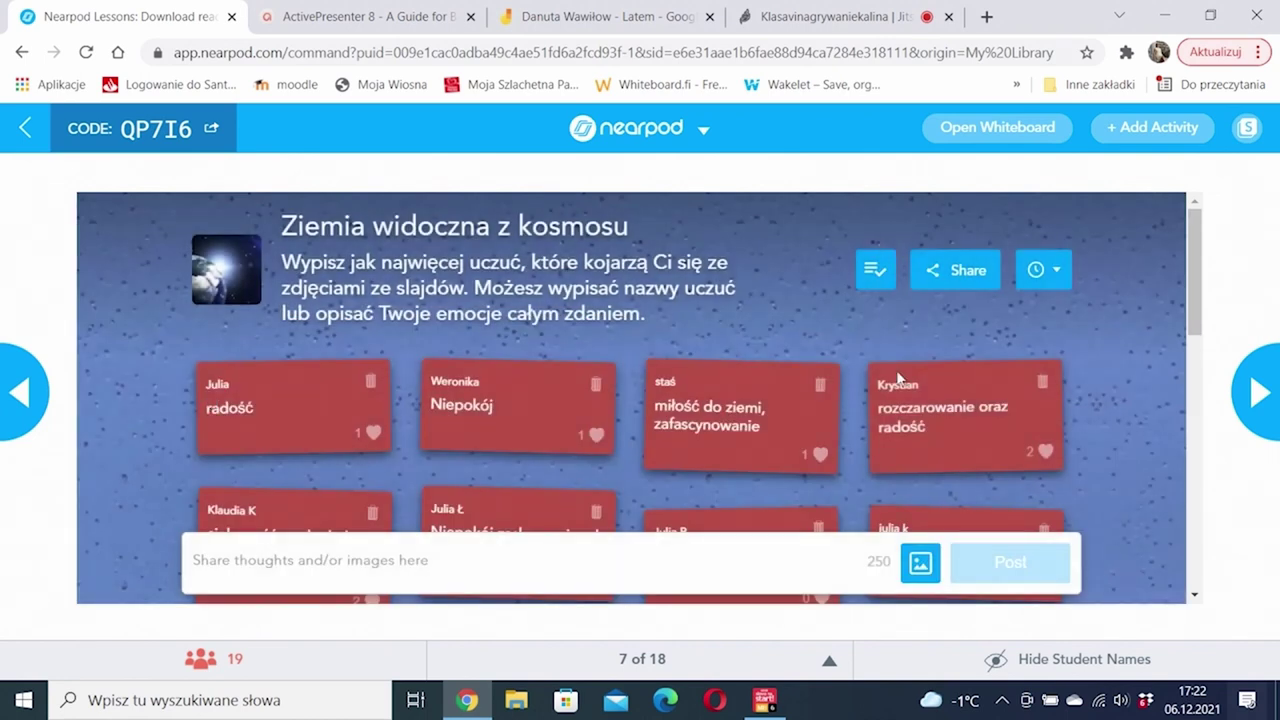
# Step: Approve the late posts 'zainteresowanie, ciekawość' and 'przytulność' after scrolling the board
pyautogui.scroll(-8, 963, 378)
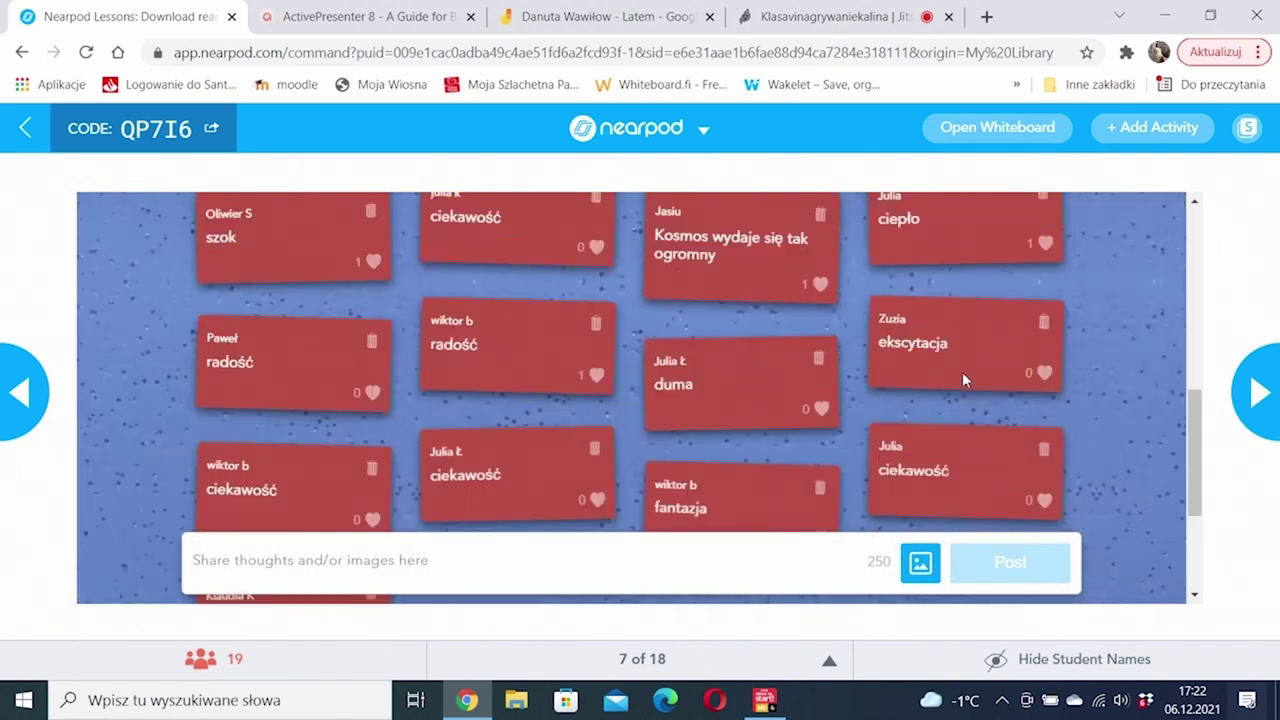
pyautogui.scroll(4, 963, 378)
pyautogui.scroll(5, 963, 378)
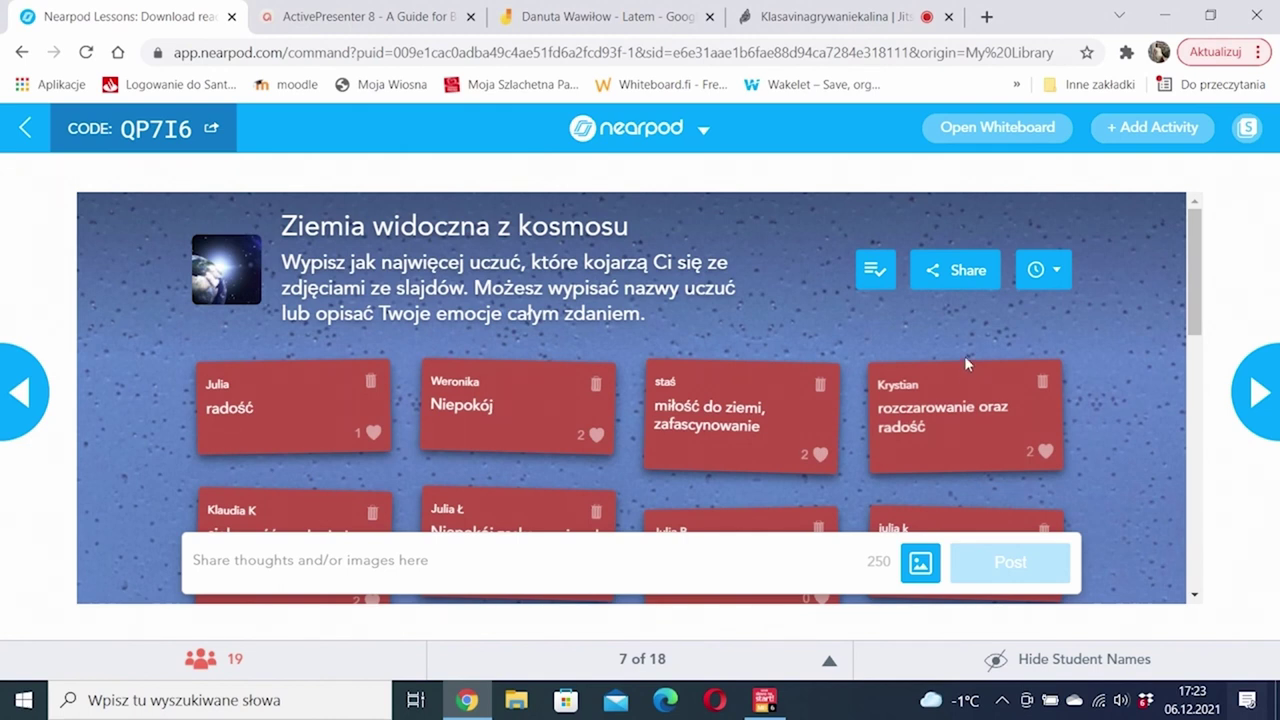
pyautogui.scroll(-5, 966, 364)
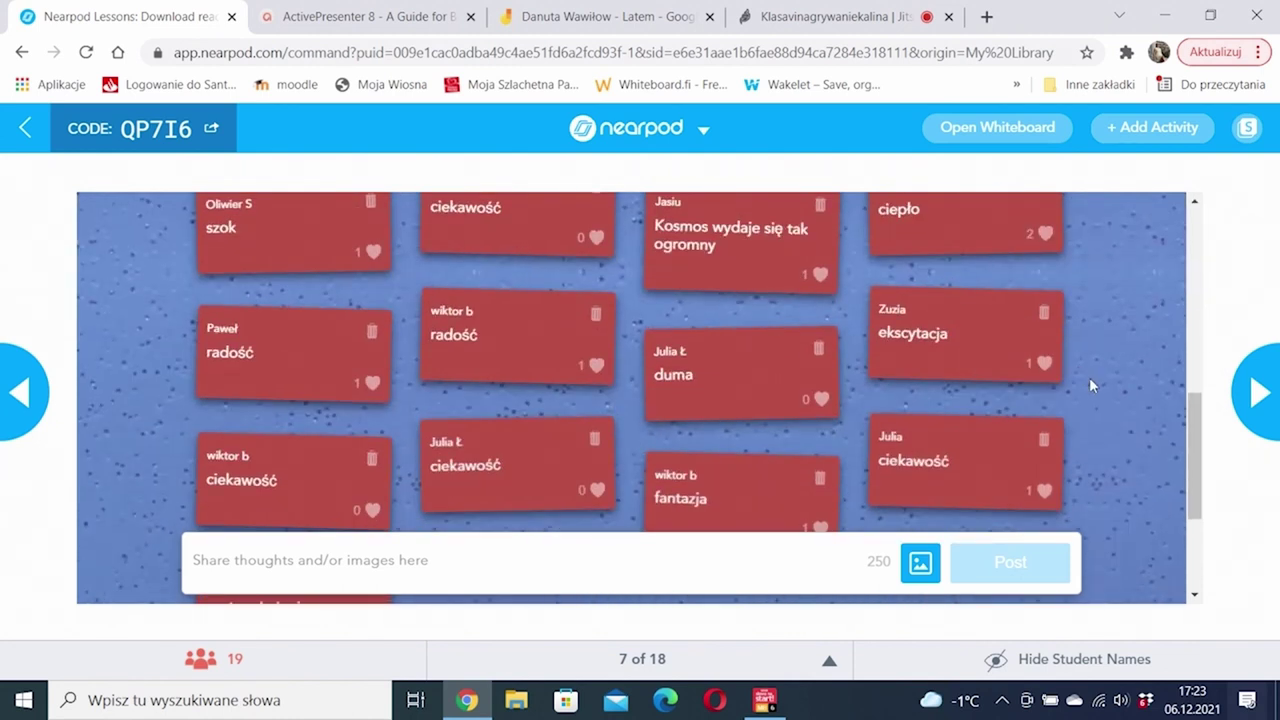
pyautogui.scroll(-3, 1091, 385)
pyautogui.scroll(10, 1091, 385)
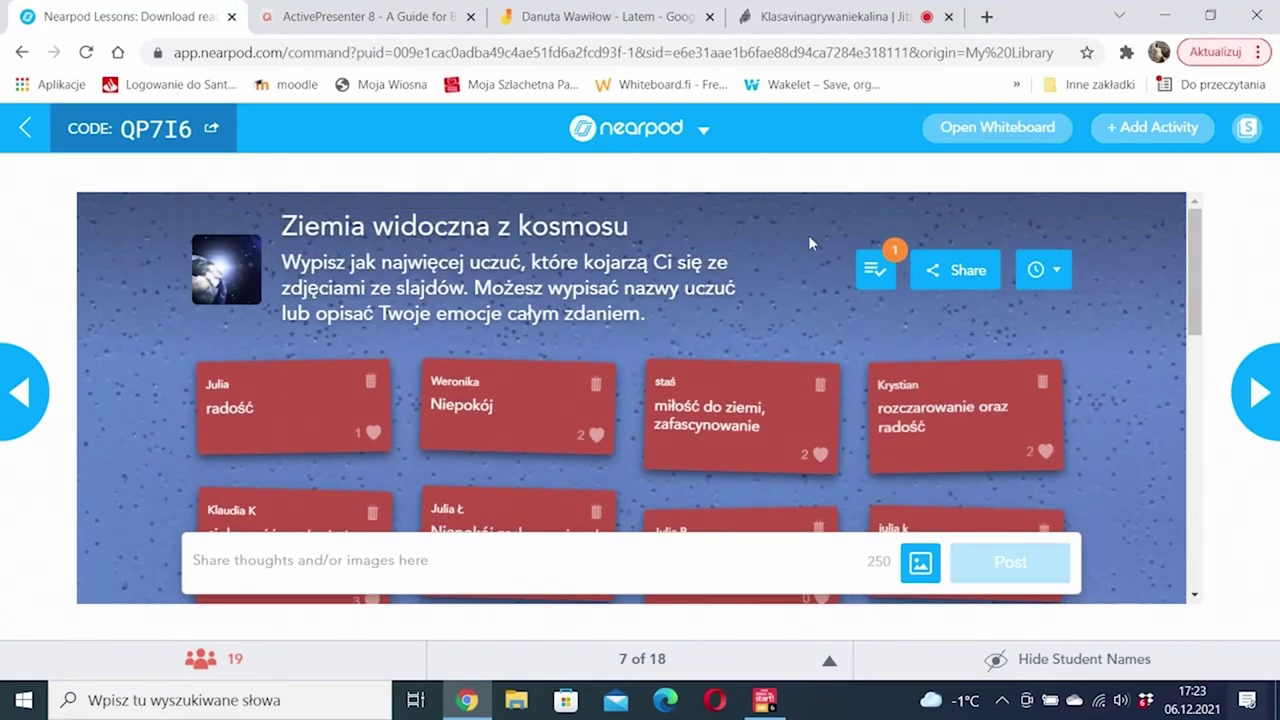
pyautogui.click(874, 269)
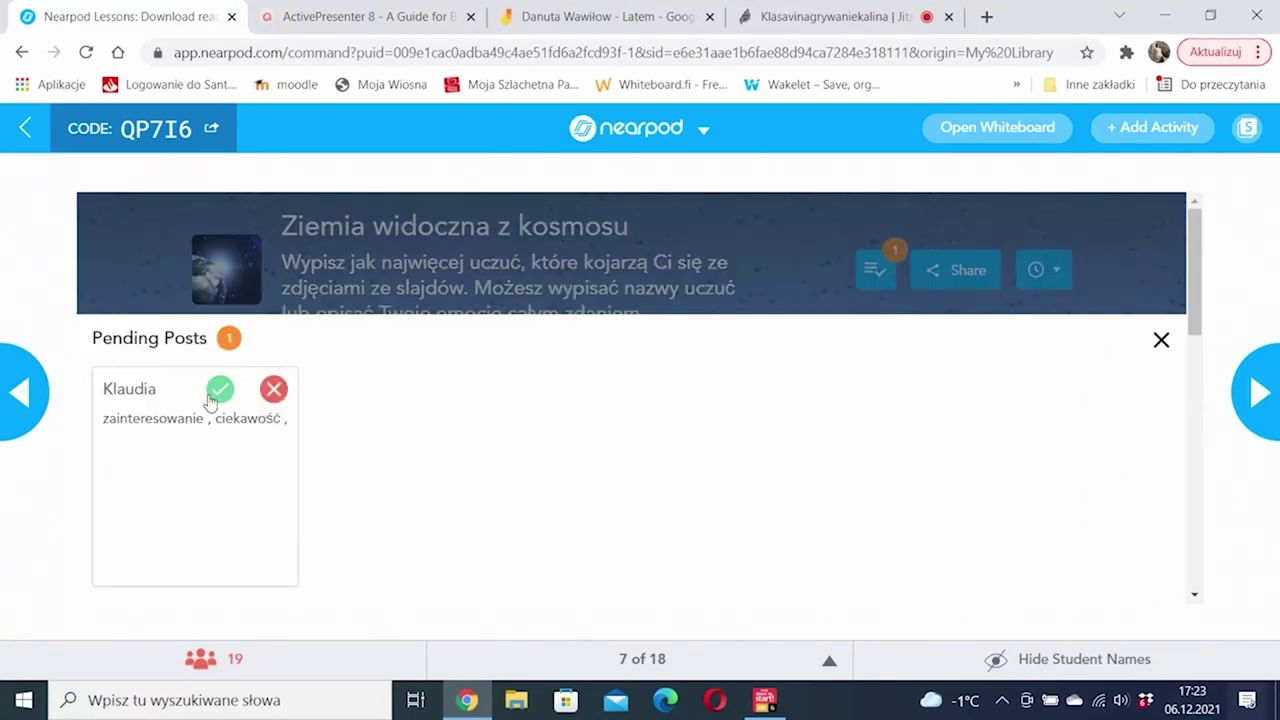
pyautogui.click(212, 395)
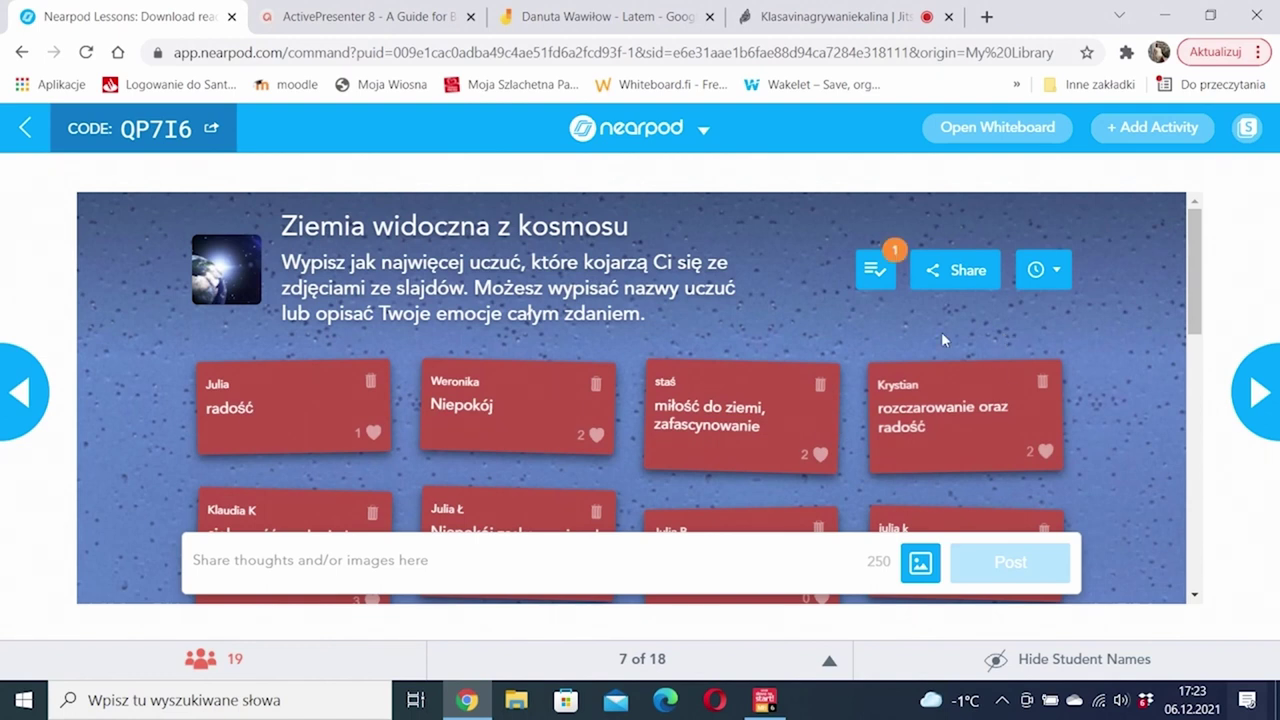
pyautogui.click(870, 272)
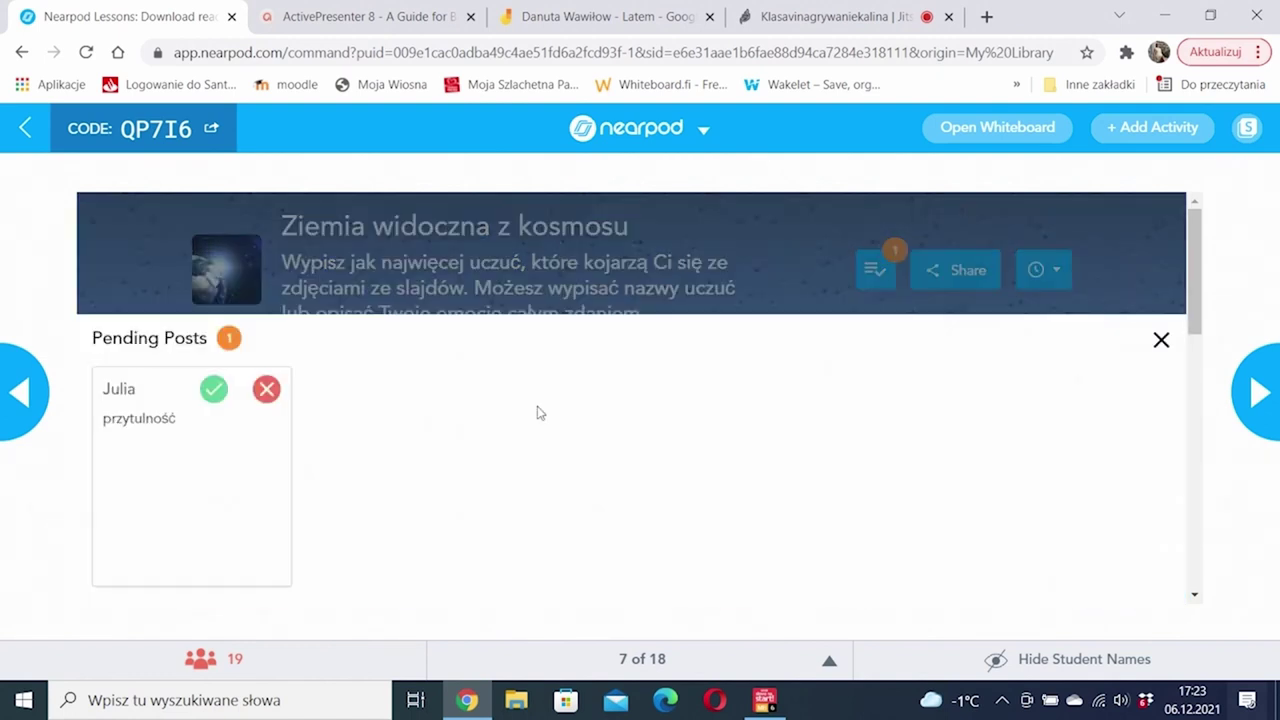
pyautogui.click(213, 392)
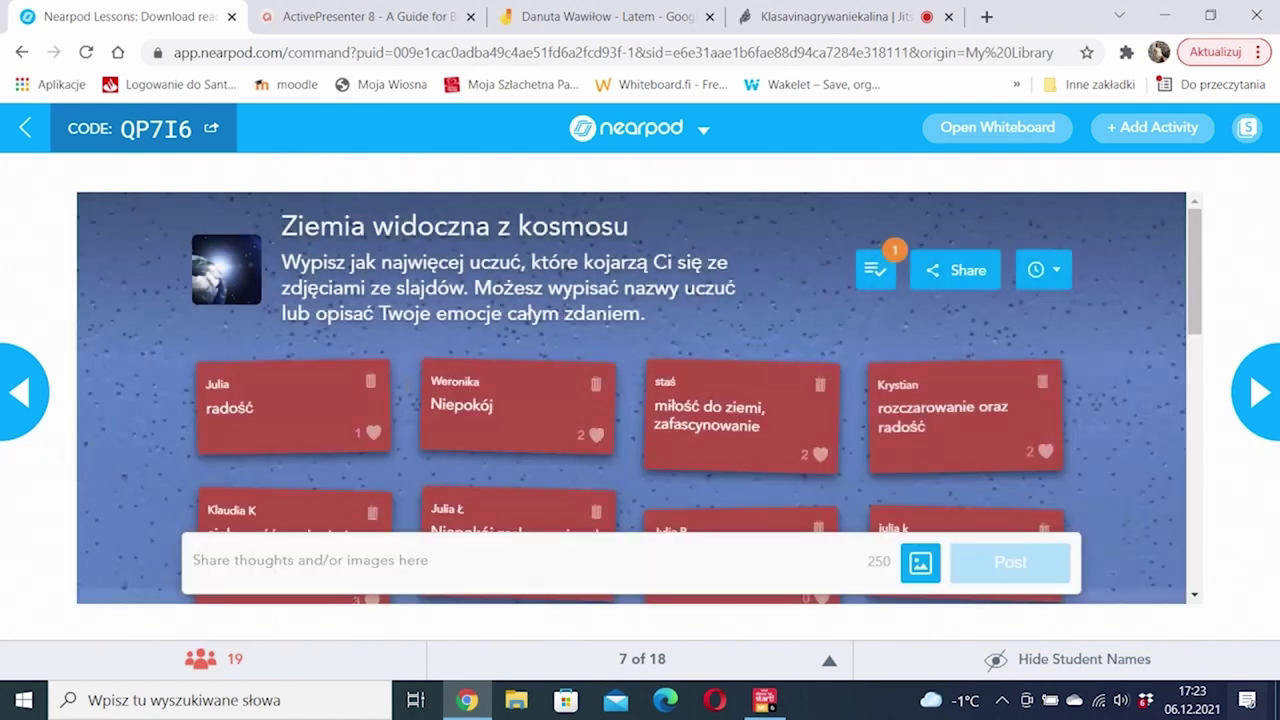
# Step: Like the 'przytulność' card near the bottom of the emotion board
pyautogui.scroll(-10, 880, 333)
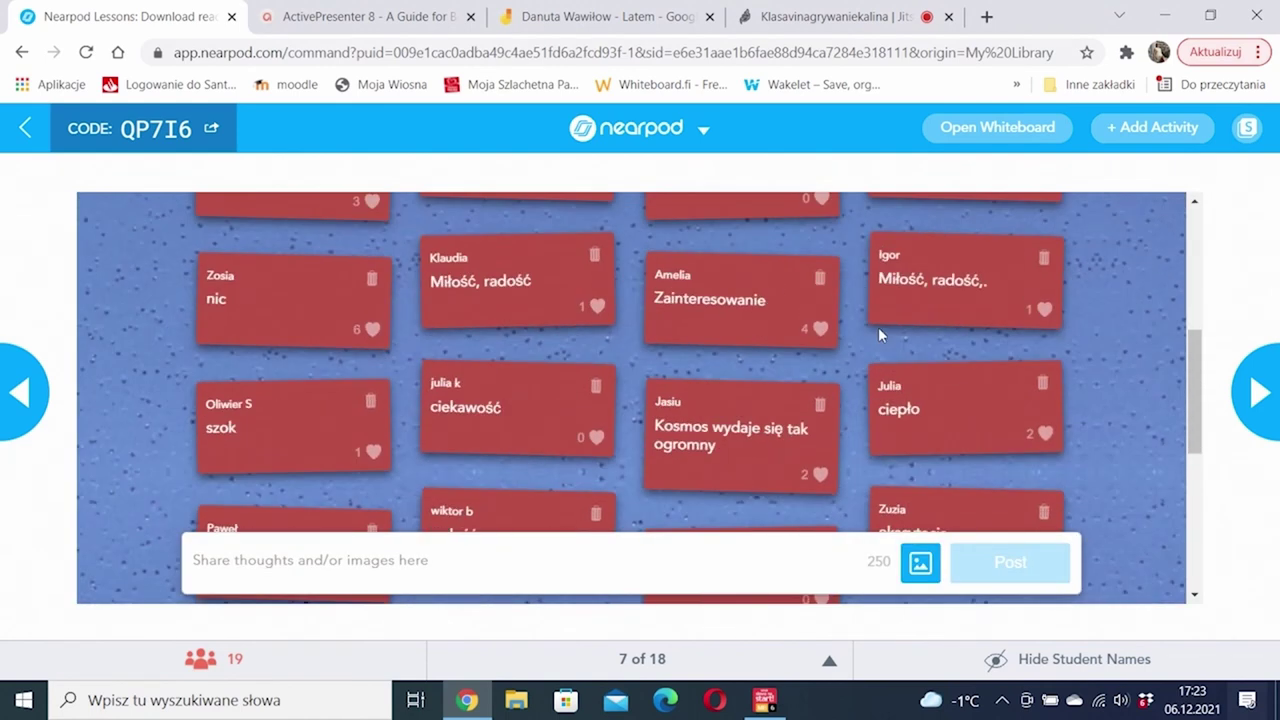
pyautogui.scroll(-2, 880, 335)
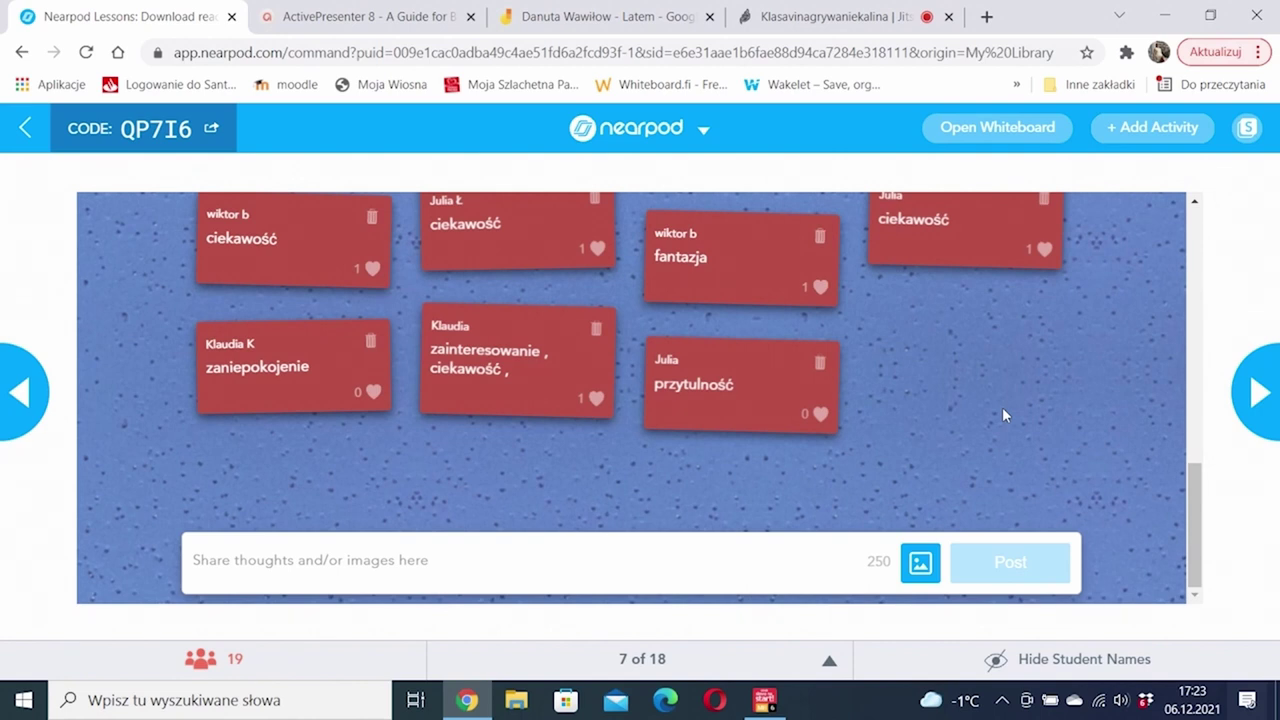
pyautogui.scroll(2, 1002, 407)
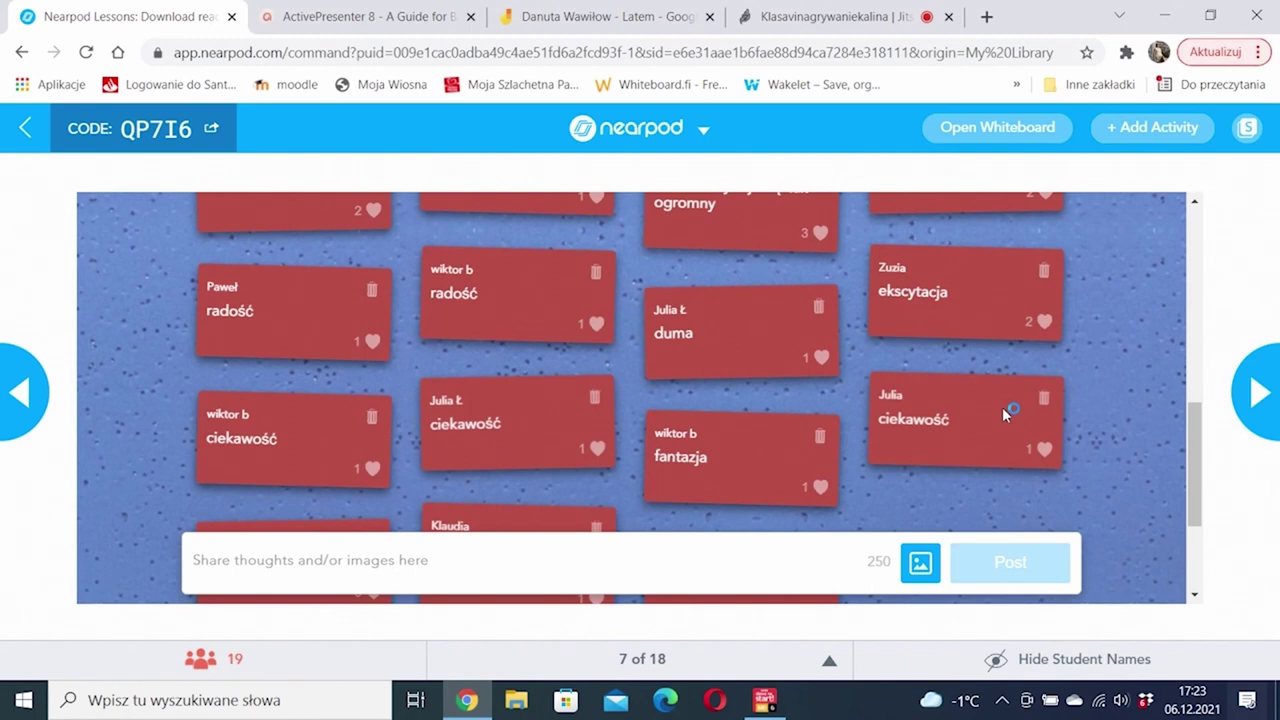
pyautogui.scroll(6, 1002, 407)
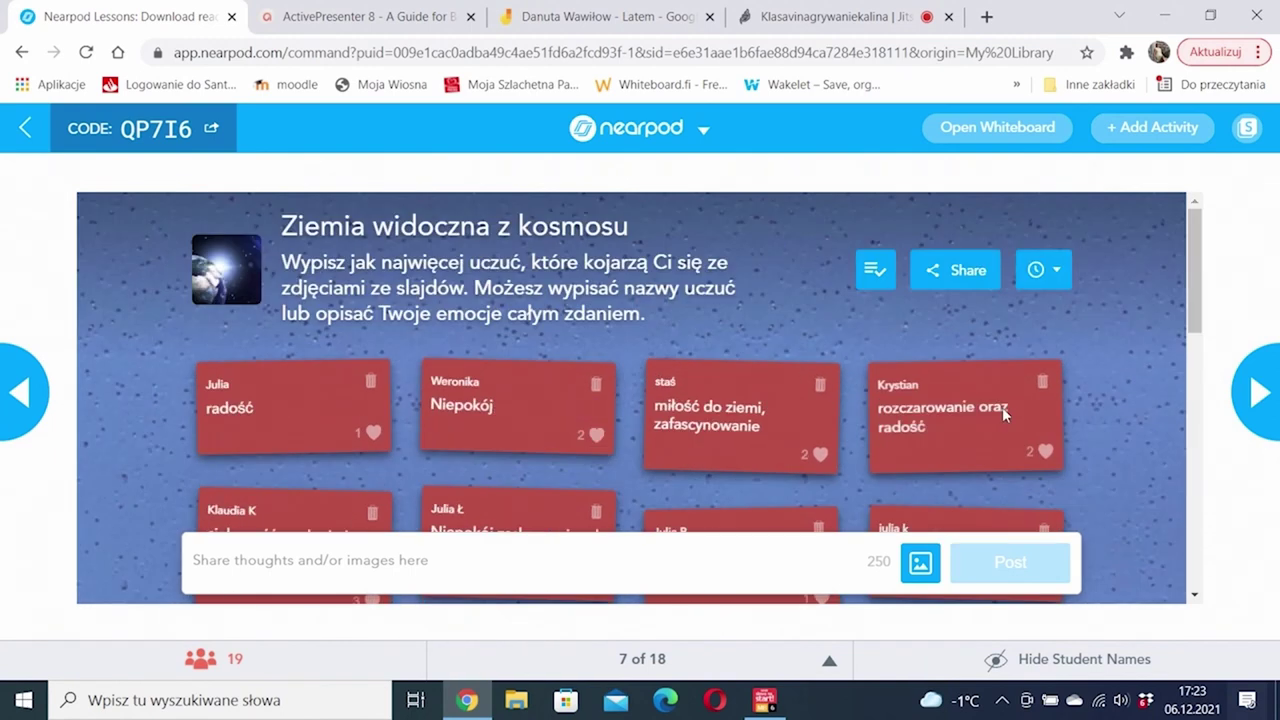
pyautogui.scroll(-8, 1002, 407)
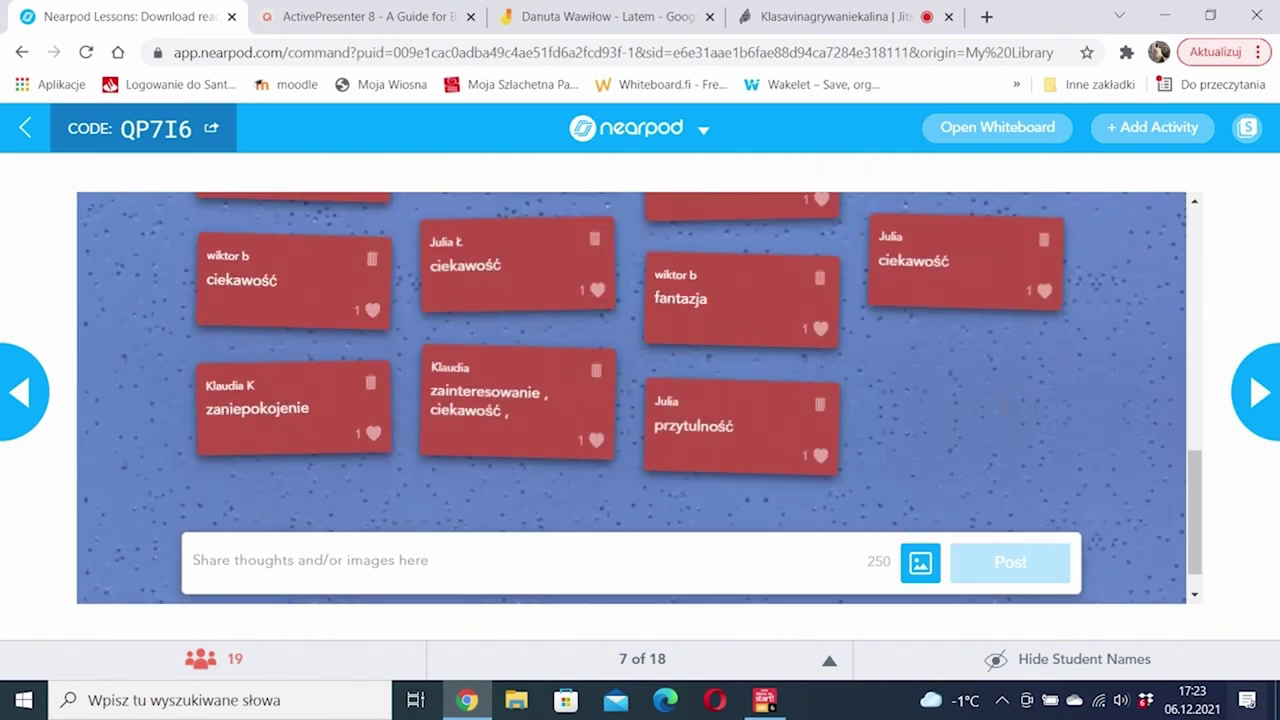
pyautogui.click(819, 456)
pyautogui.scroll(10, 887, 434)
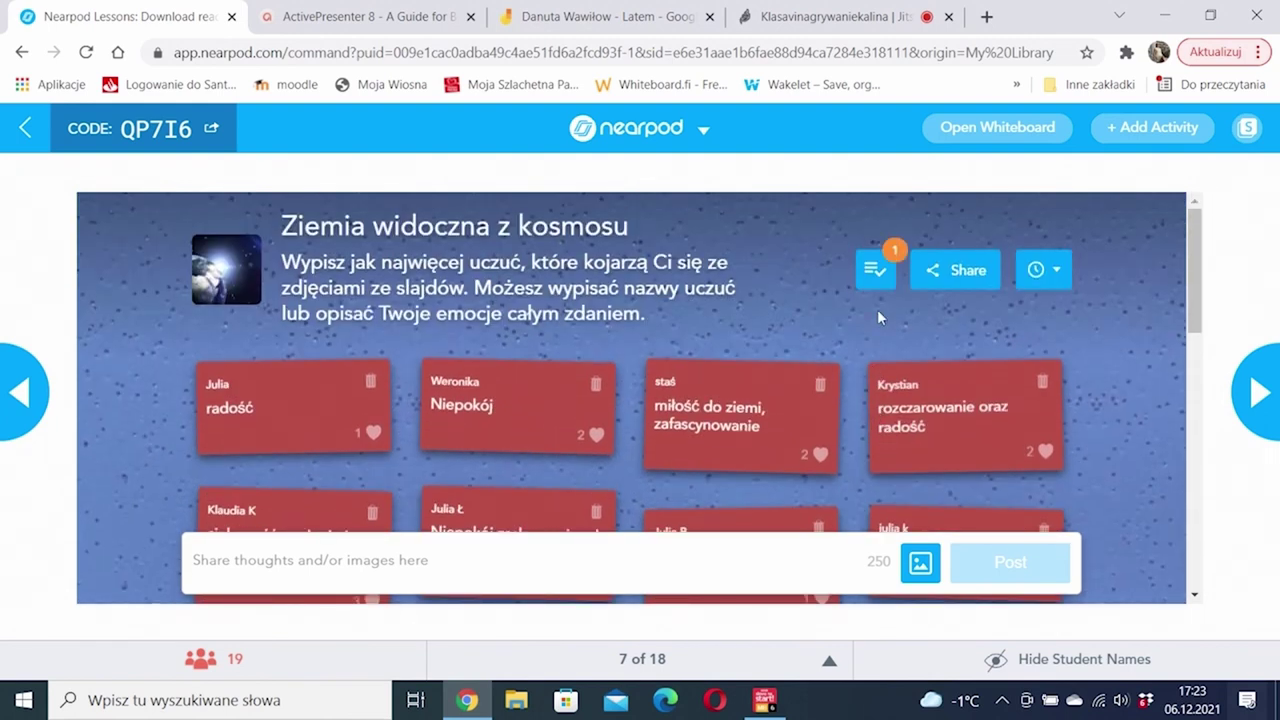
# Step: Approve the 'przerażenie' post, then scroll through the board reviewing posts and likes
pyautogui.click(875, 269)
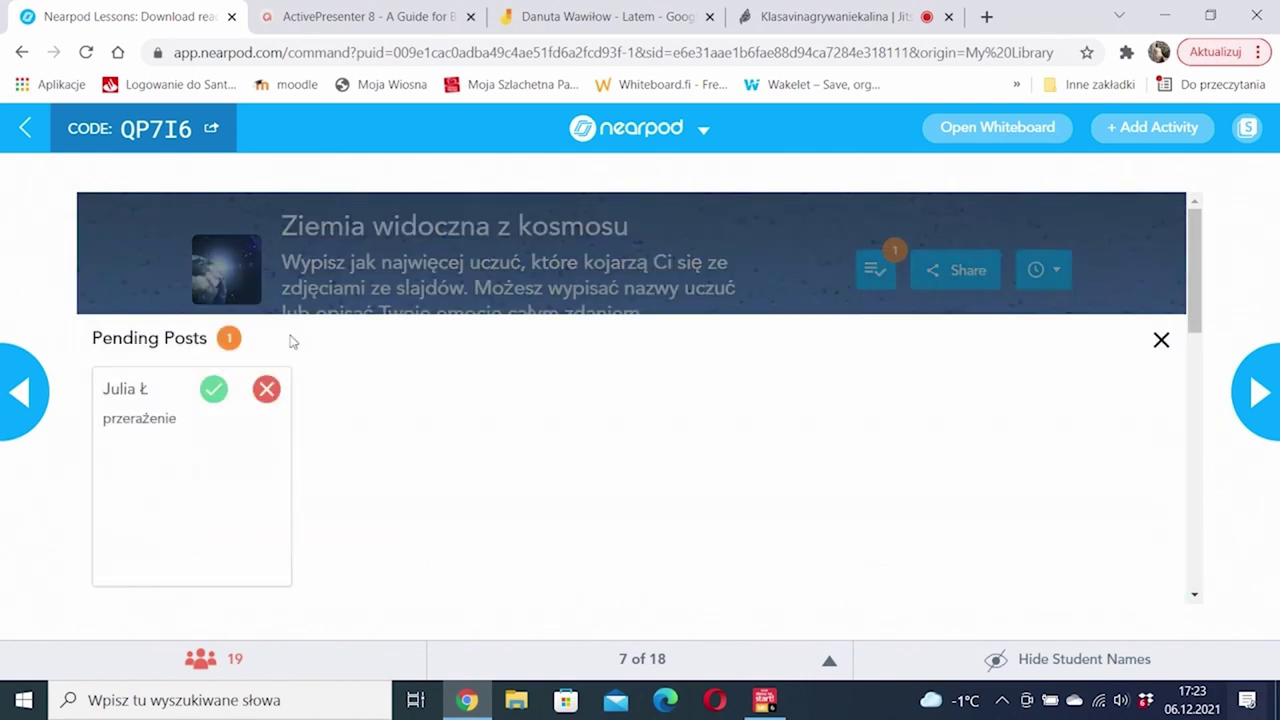
pyautogui.click(213, 388)
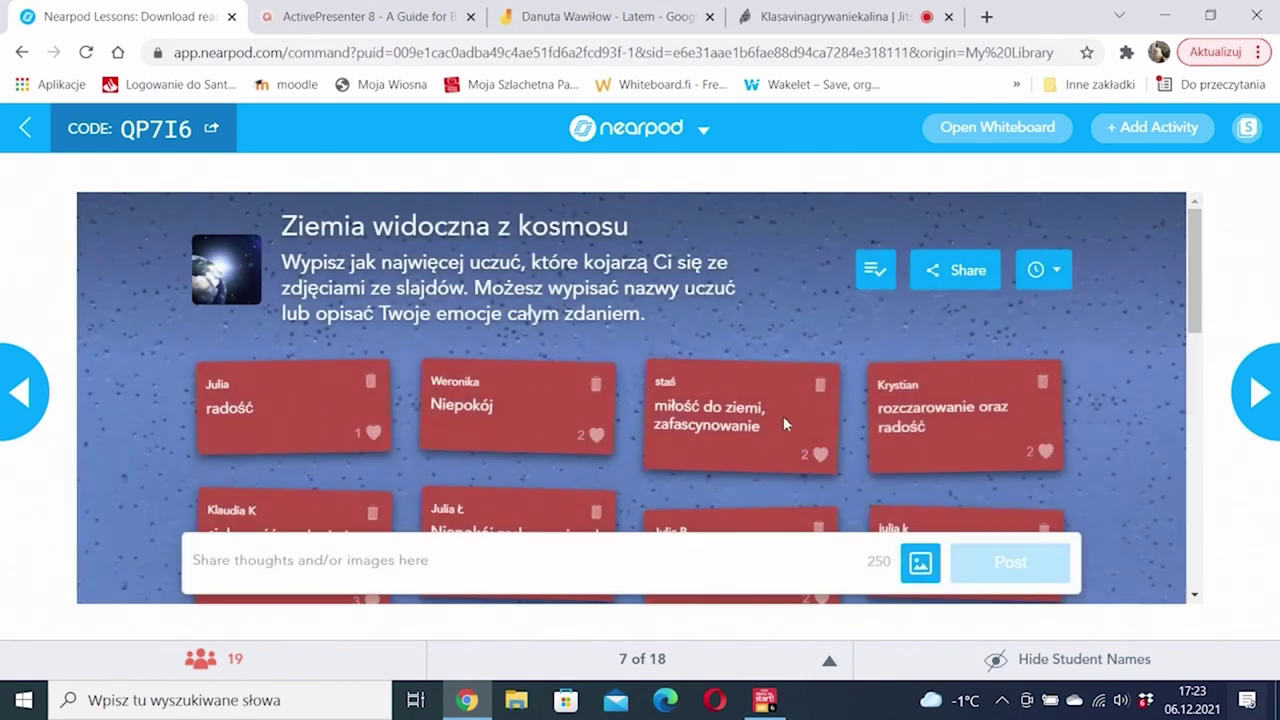
pyautogui.scroll(-10, 774, 424)
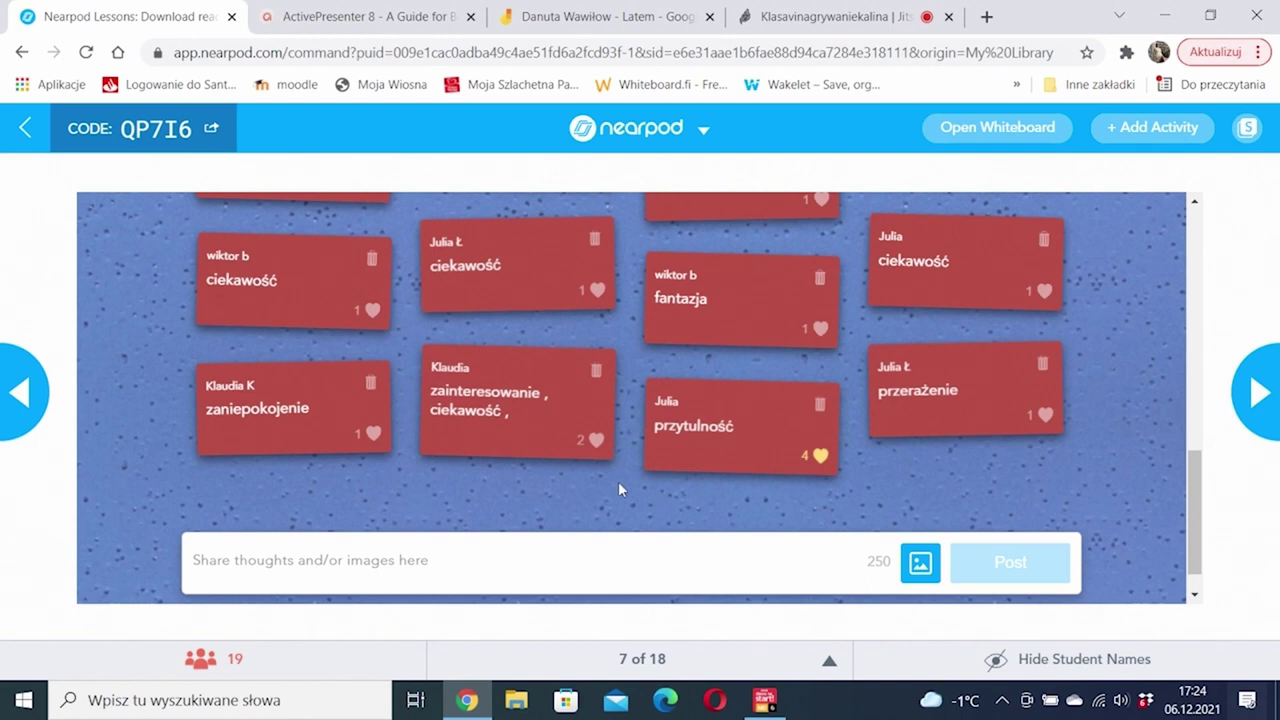
pyautogui.scroll(5, 356, 455)
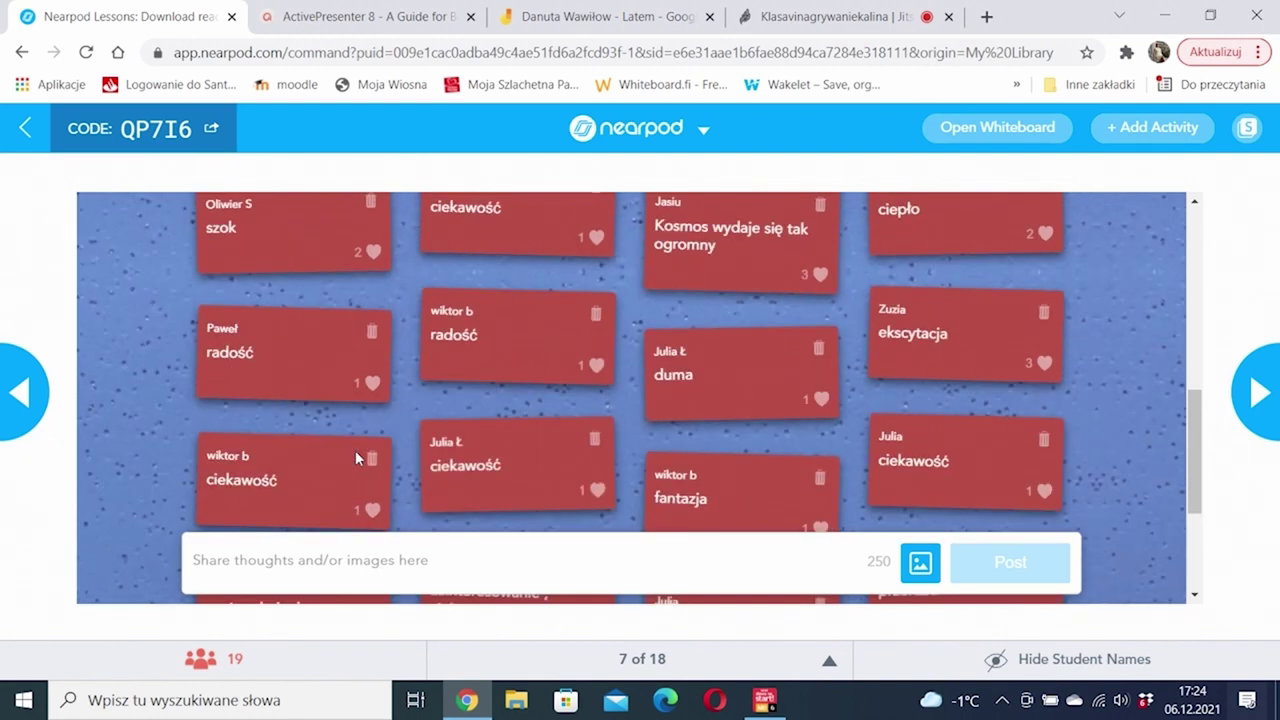
pyautogui.scroll(-3, 356, 458)
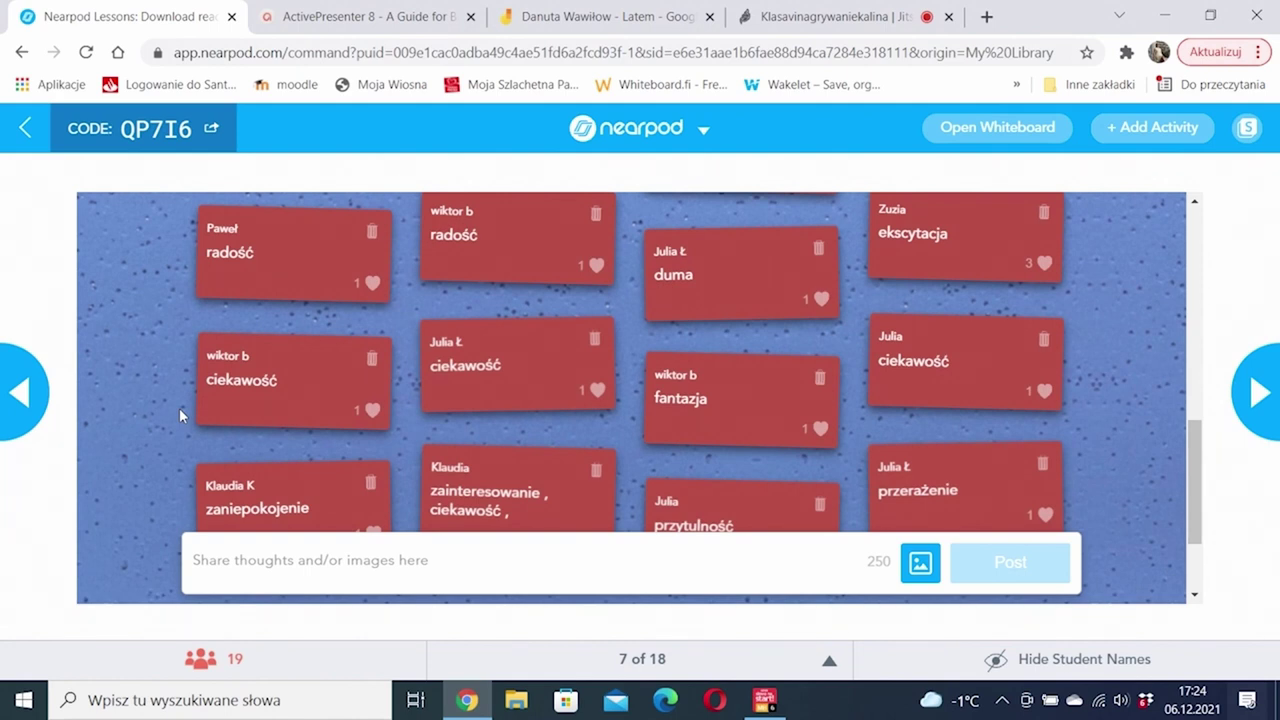
pyautogui.scroll(3, 179, 408)
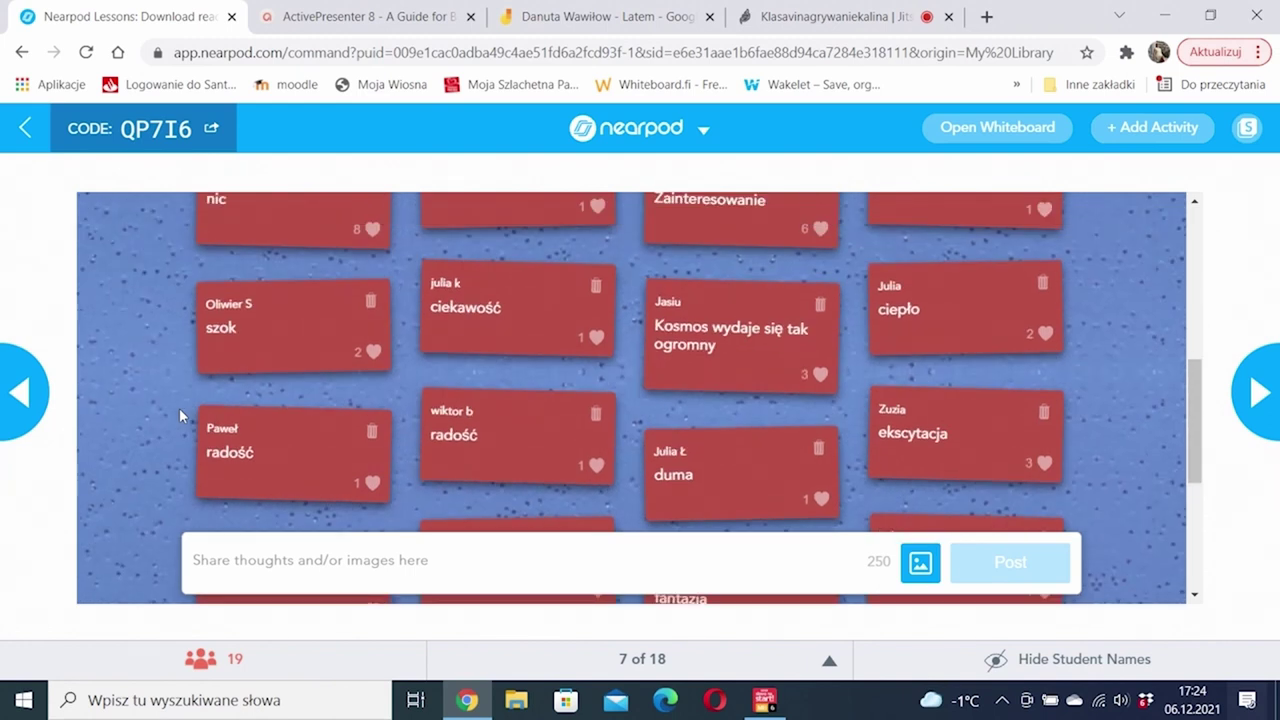
pyautogui.scroll(3, 179, 408)
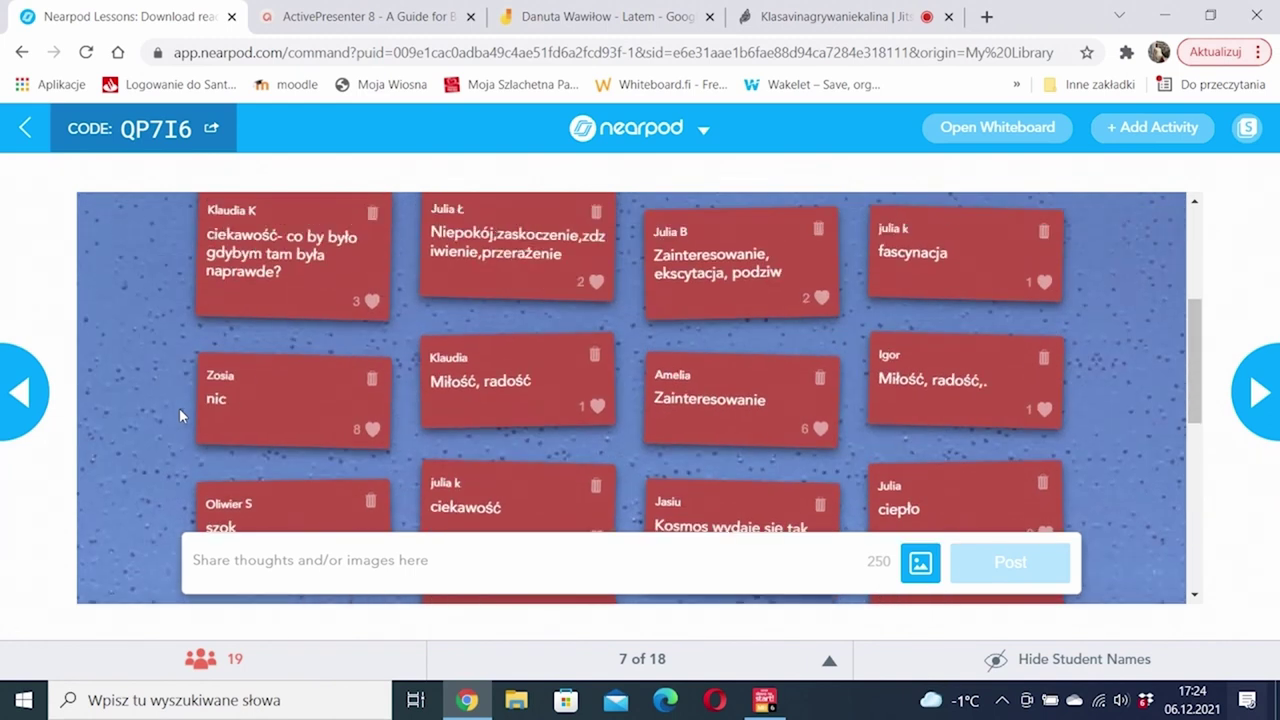
pyautogui.scroll(3, 179, 408)
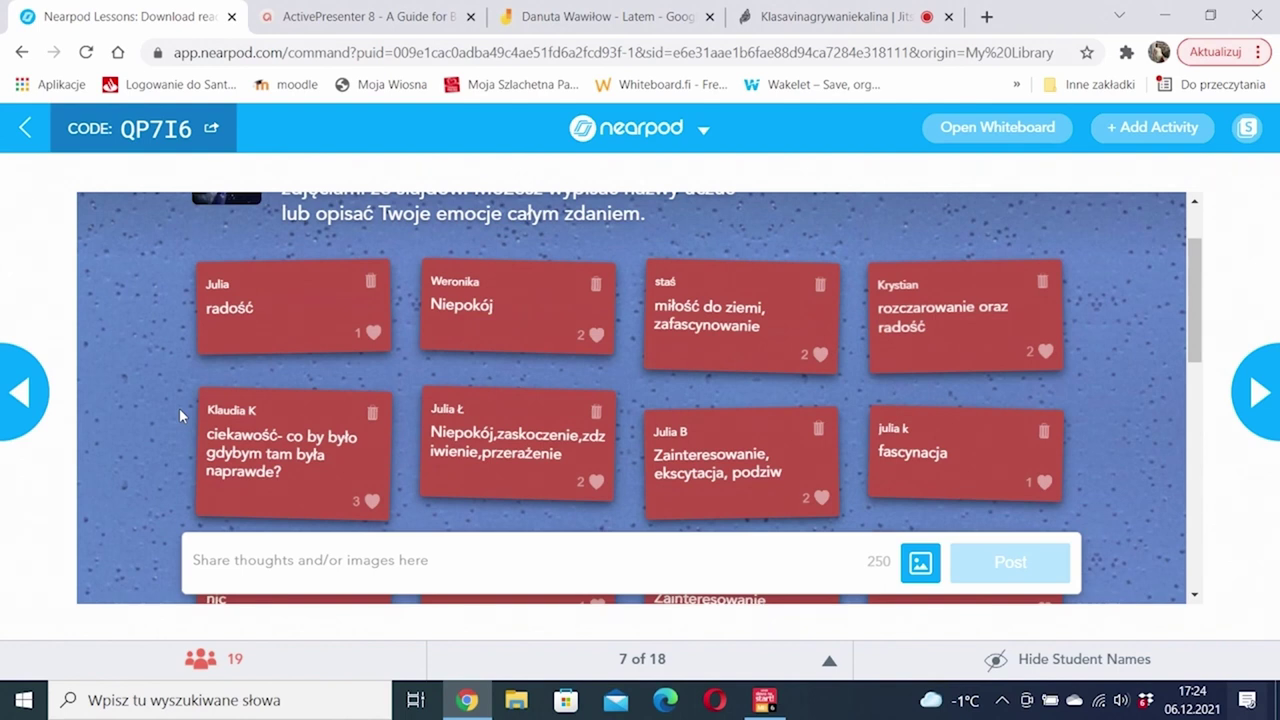
pyautogui.scroll(-5, 179, 408)
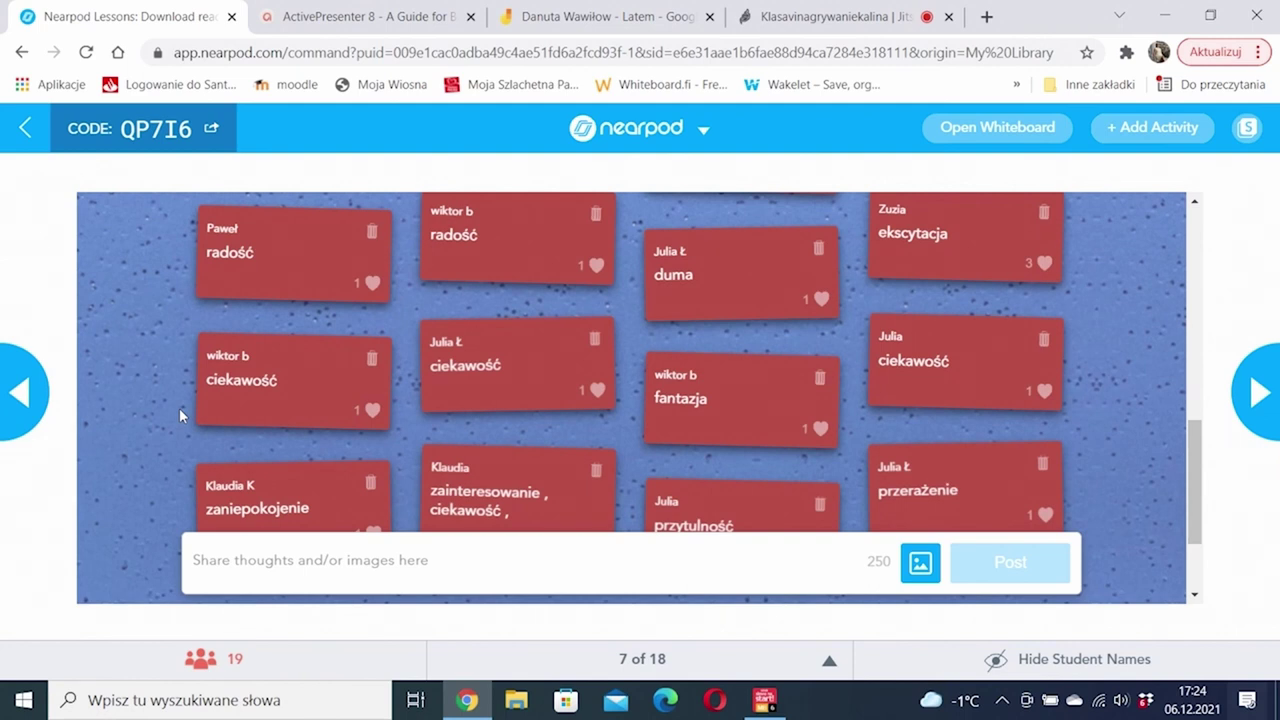
pyautogui.scroll(-2, 179, 408)
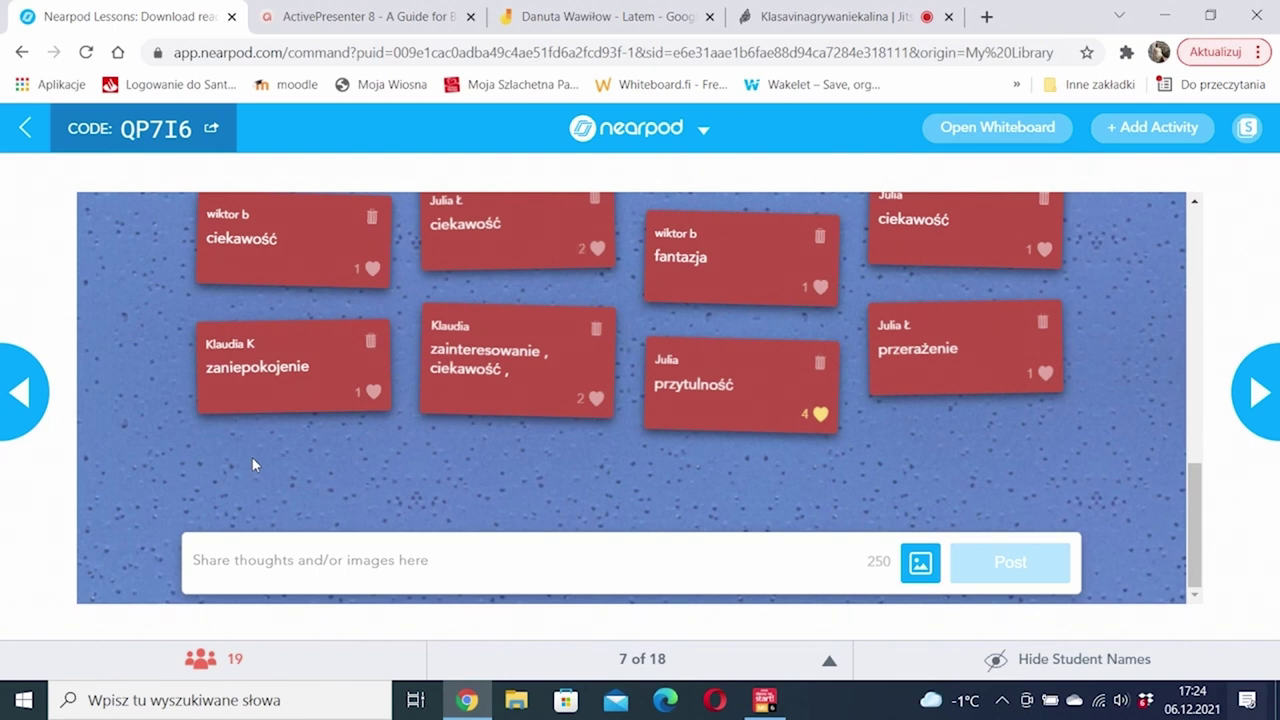
pyautogui.scroll(5, 1083, 428)
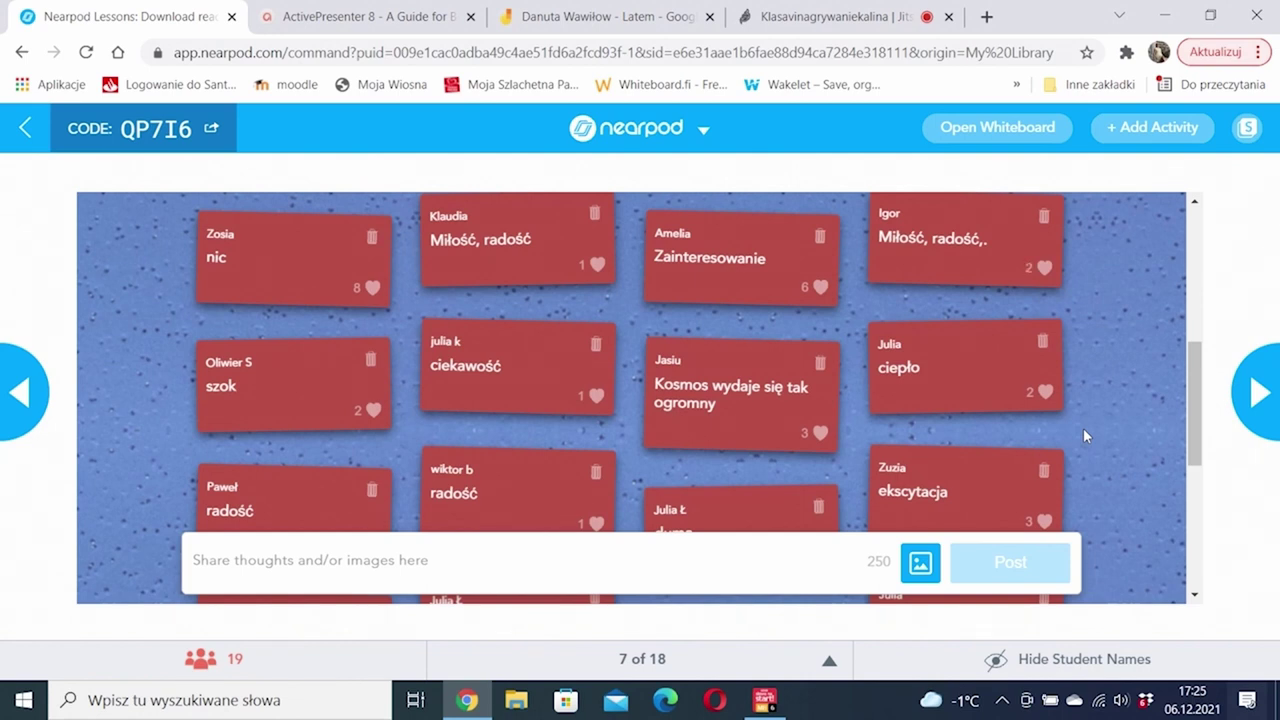
pyautogui.scroll(-2, 1085, 435)
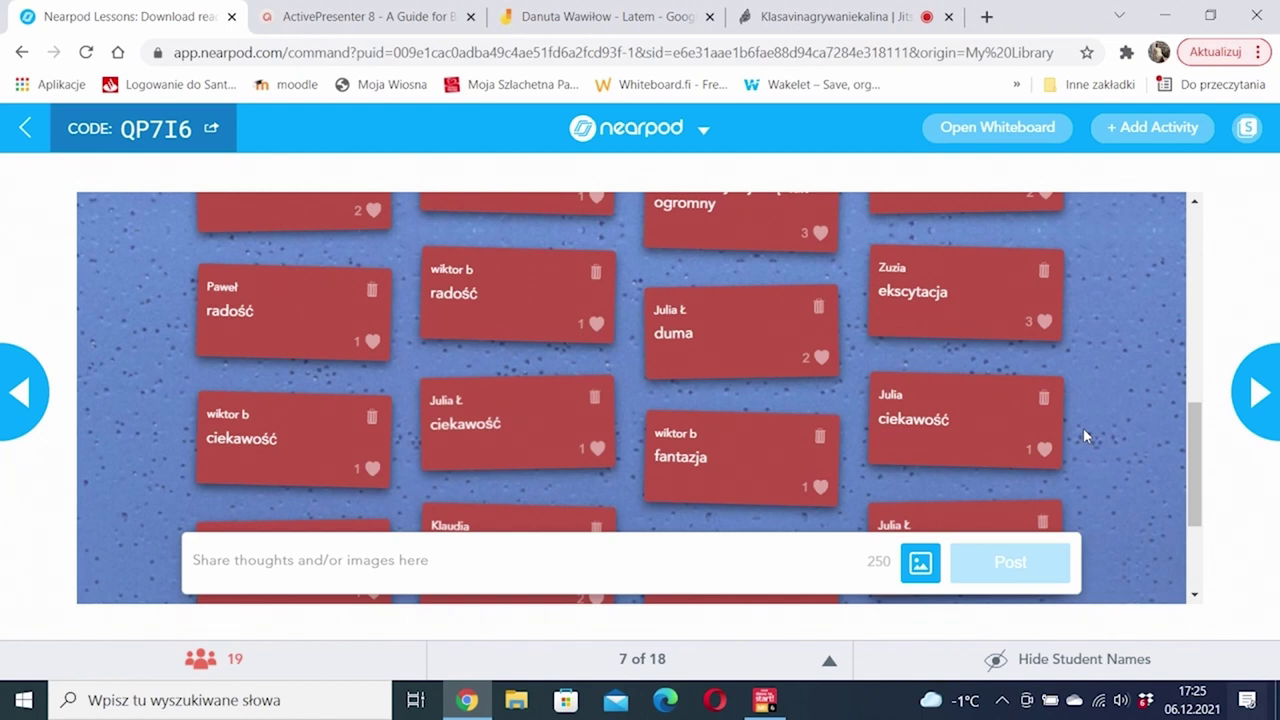
pyautogui.scroll(-2, 1085, 435)
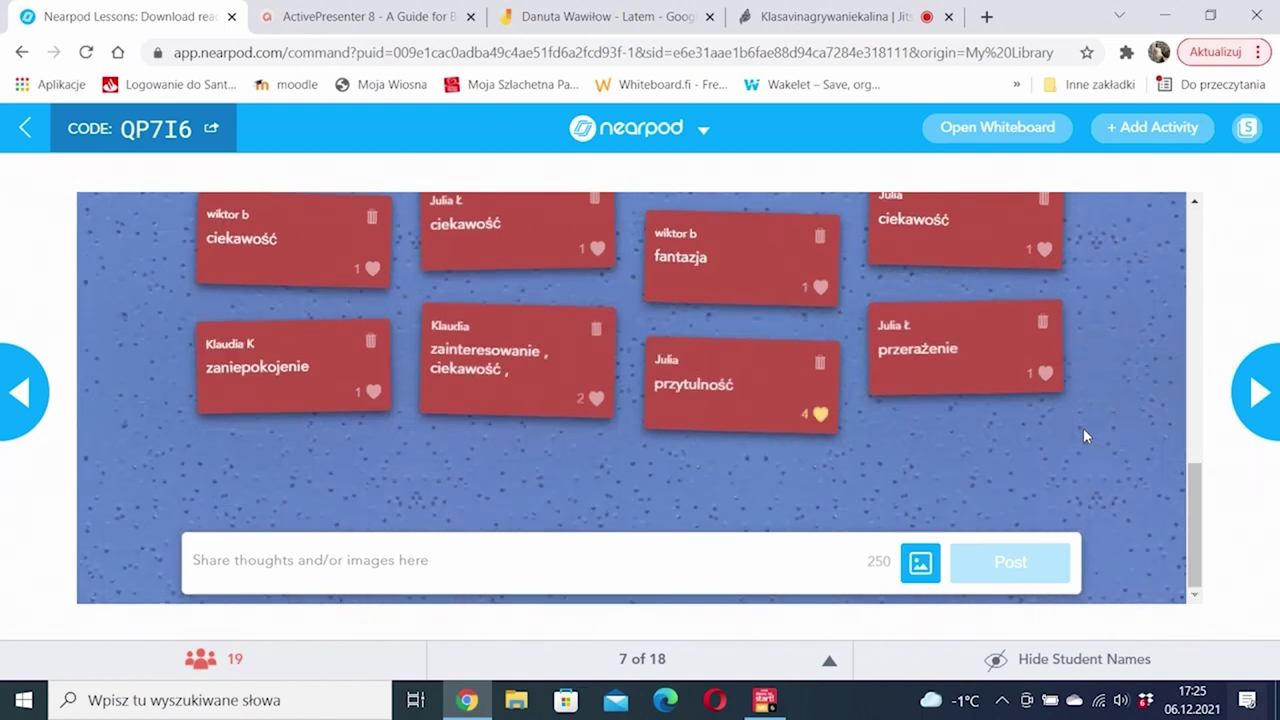
pyautogui.scroll(5, 1085, 435)
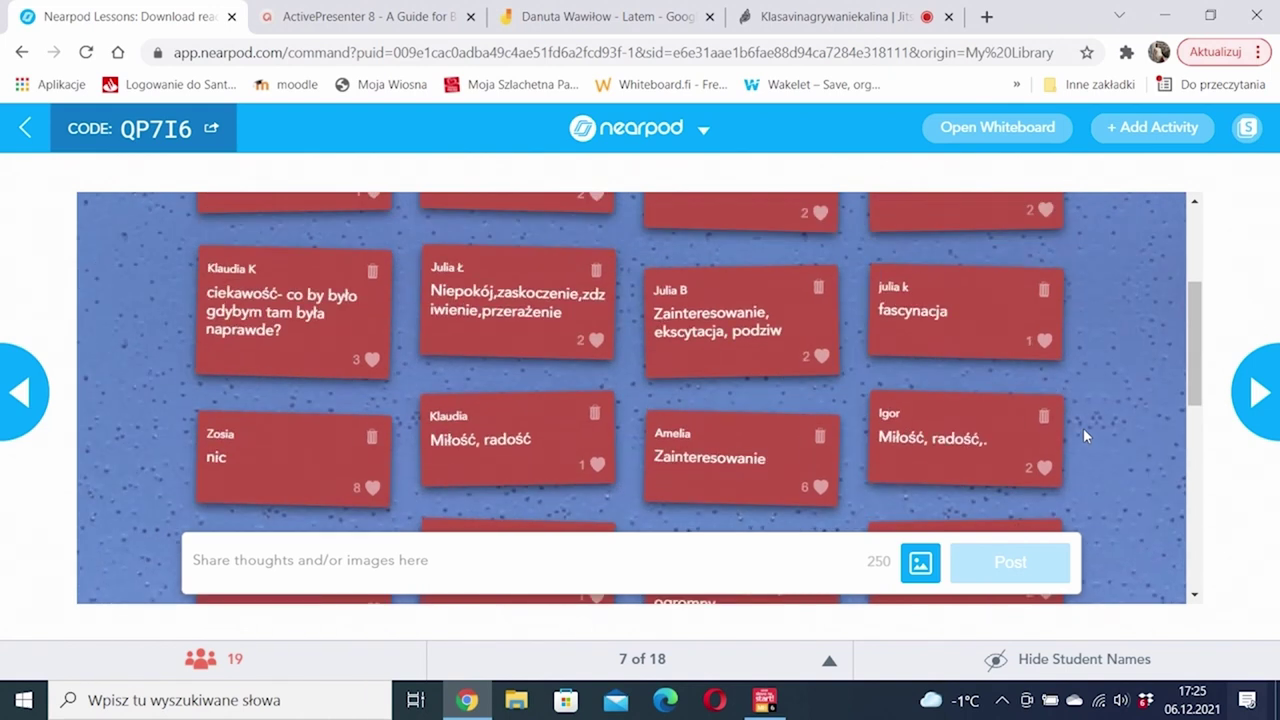
pyautogui.scroll(3, 1083, 428)
pyautogui.scroll(-3, 1083, 428)
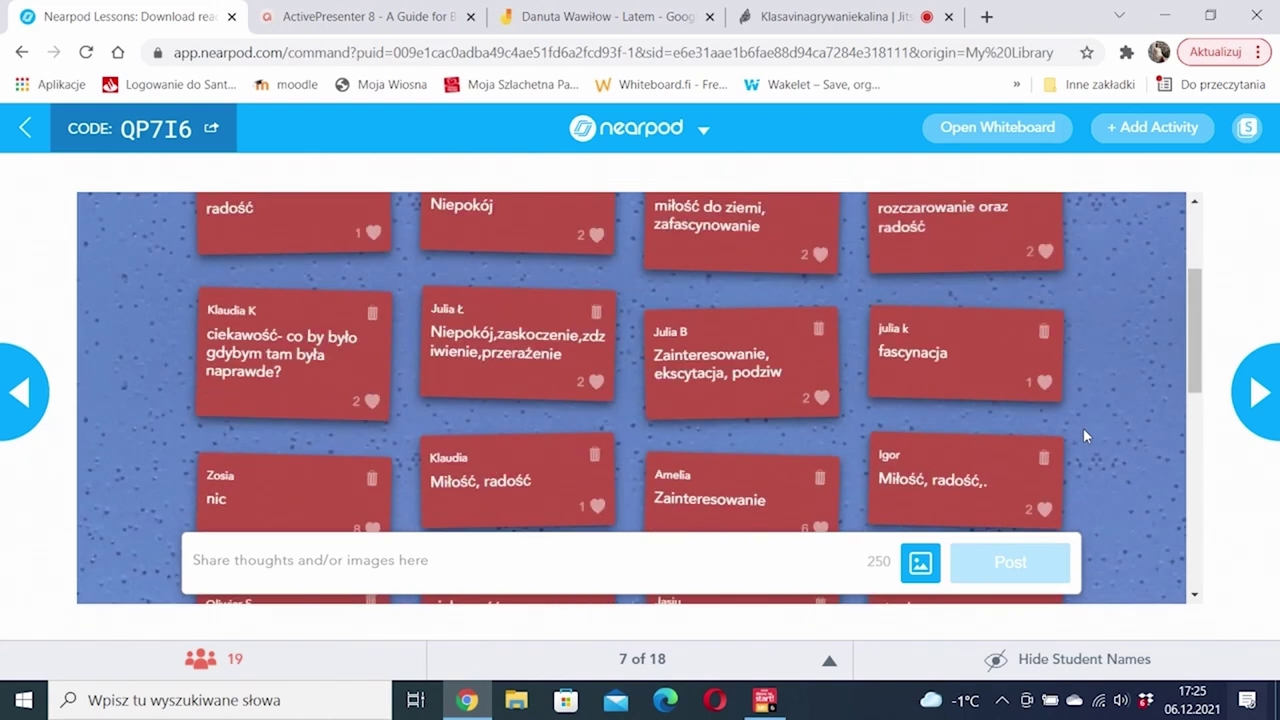
pyautogui.scroll(3, 1083, 428)
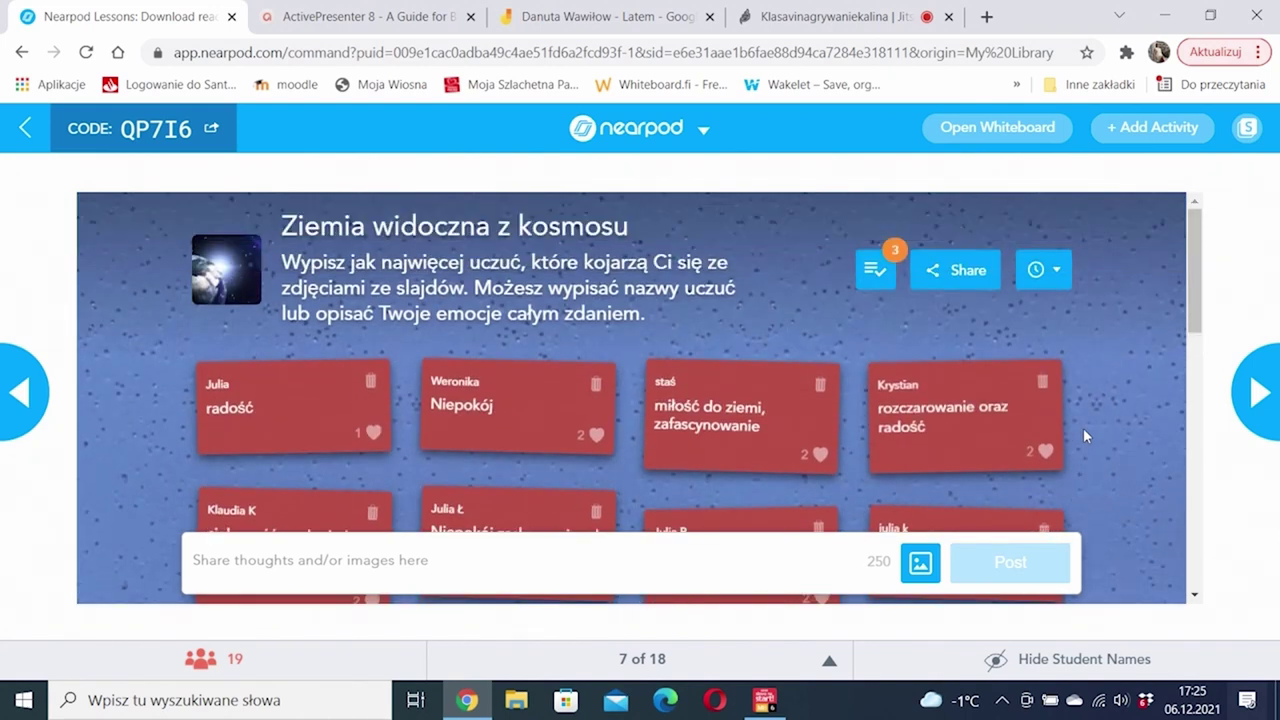
pyautogui.scroll(-3, 1083, 428)
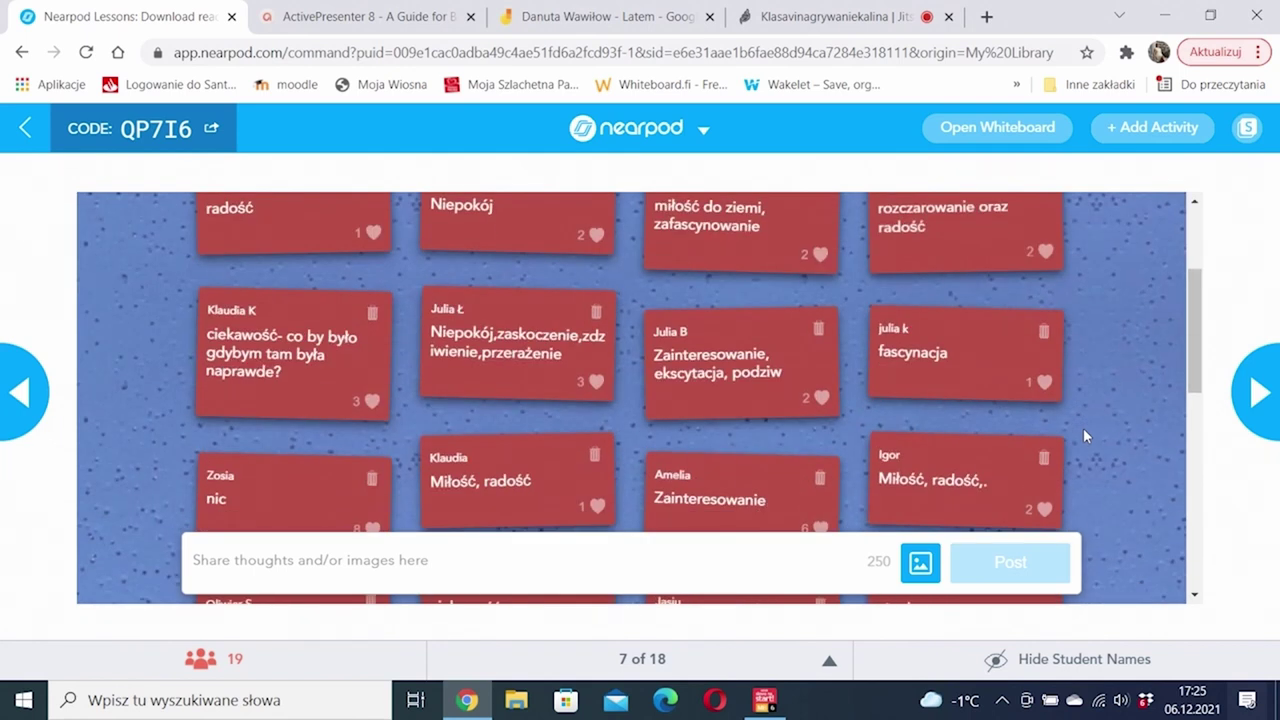
pyautogui.scroll(-3, 1085, 436)
pyautogui.scroll(5, 1085, 436)
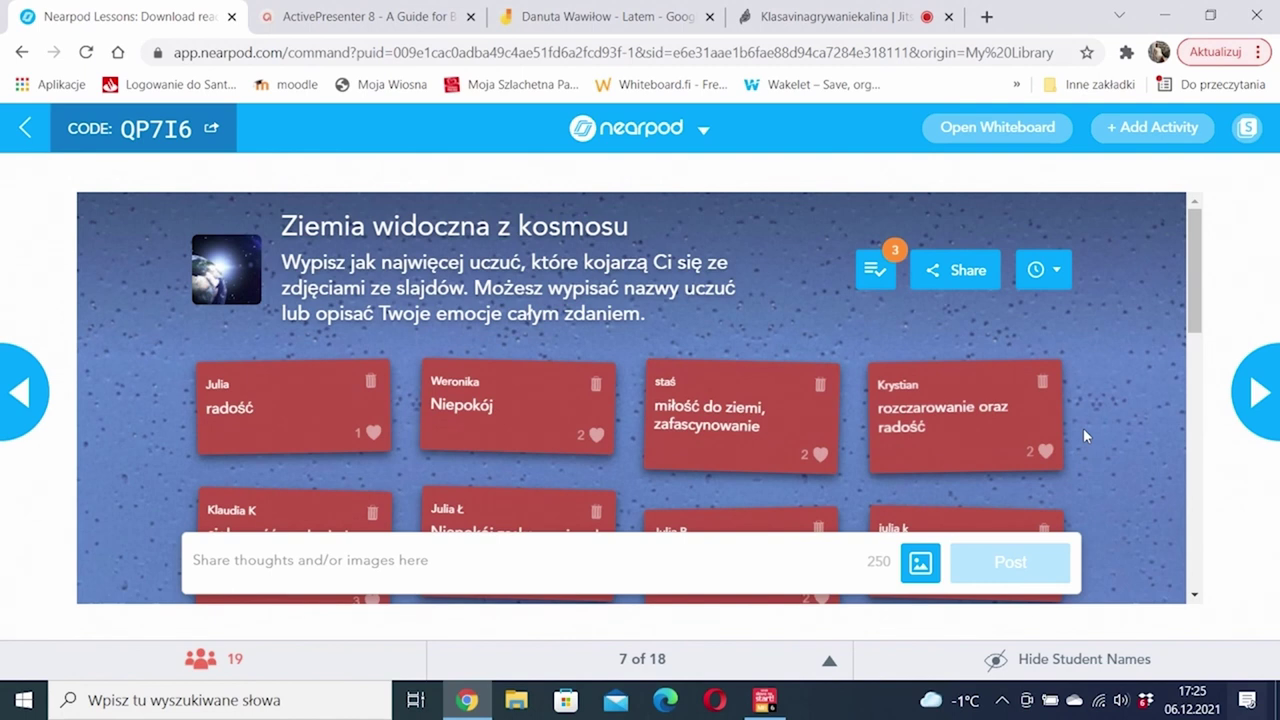
# Step: Approve the two waiting posts, including miłość, then the newly arrived 'duma' post
pyautogui.click(873, 274)
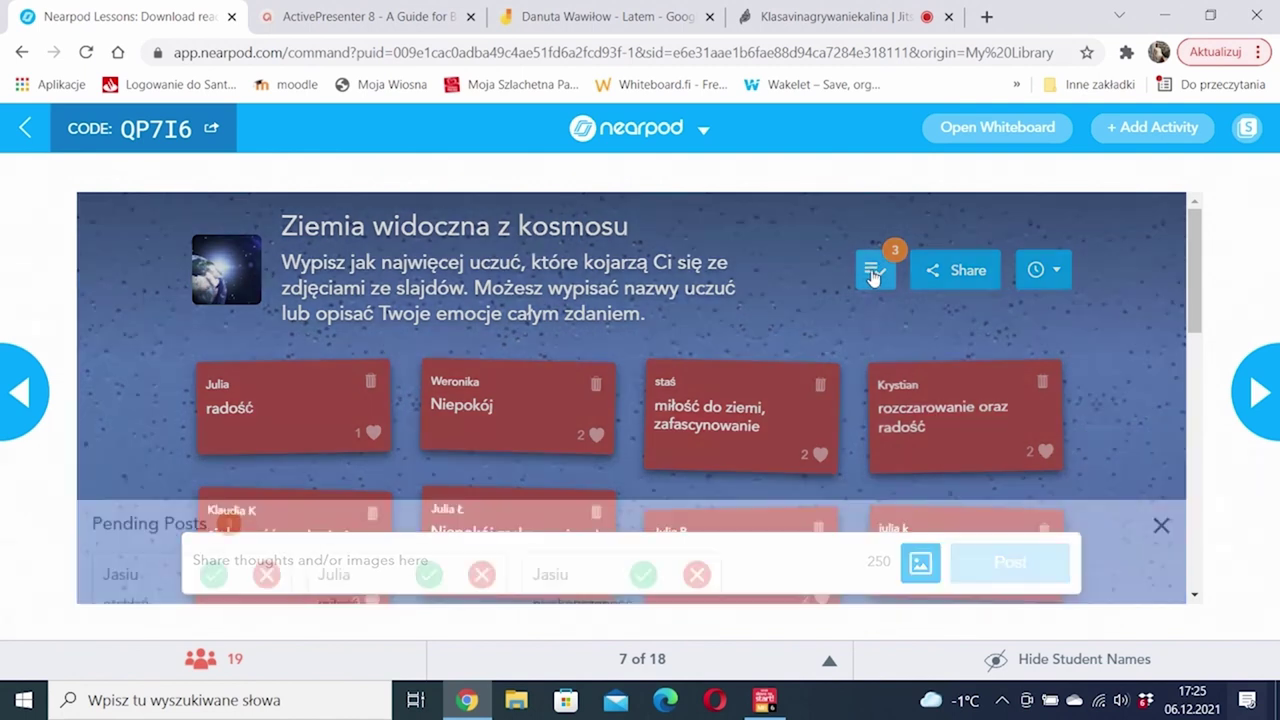
pyautogui.click(208, 396)
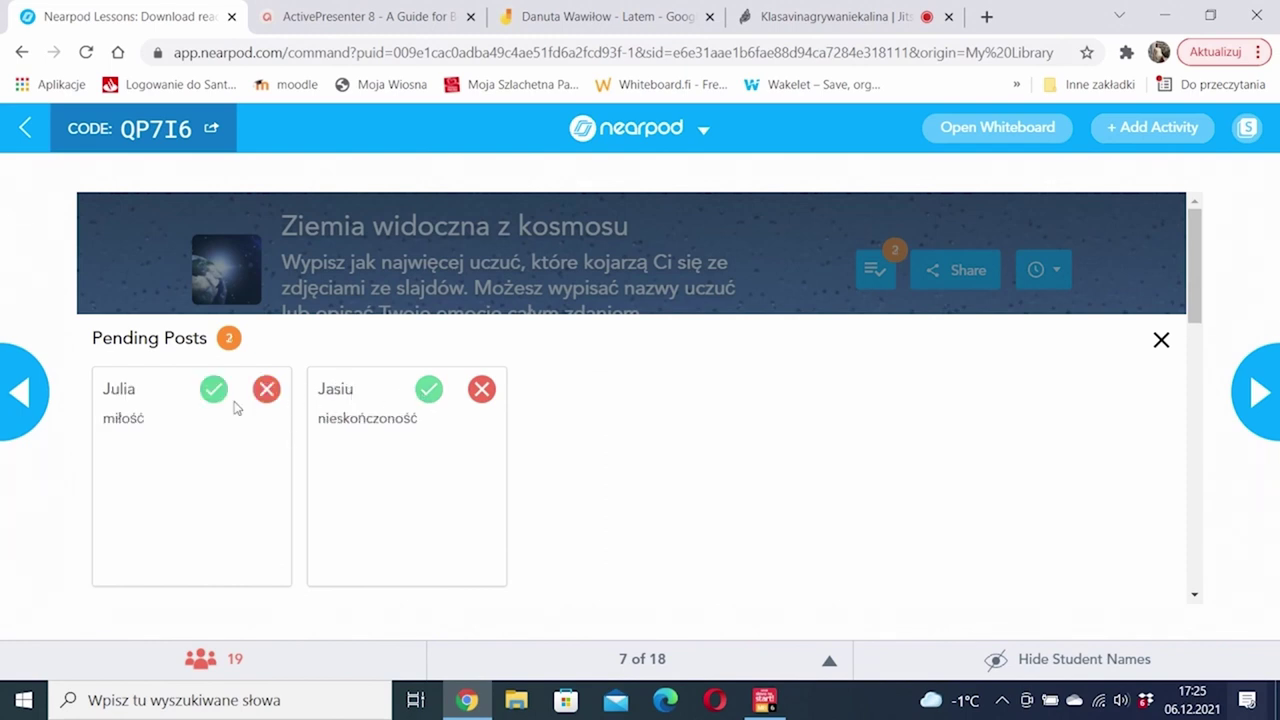
pyautogui.click(214, 390)
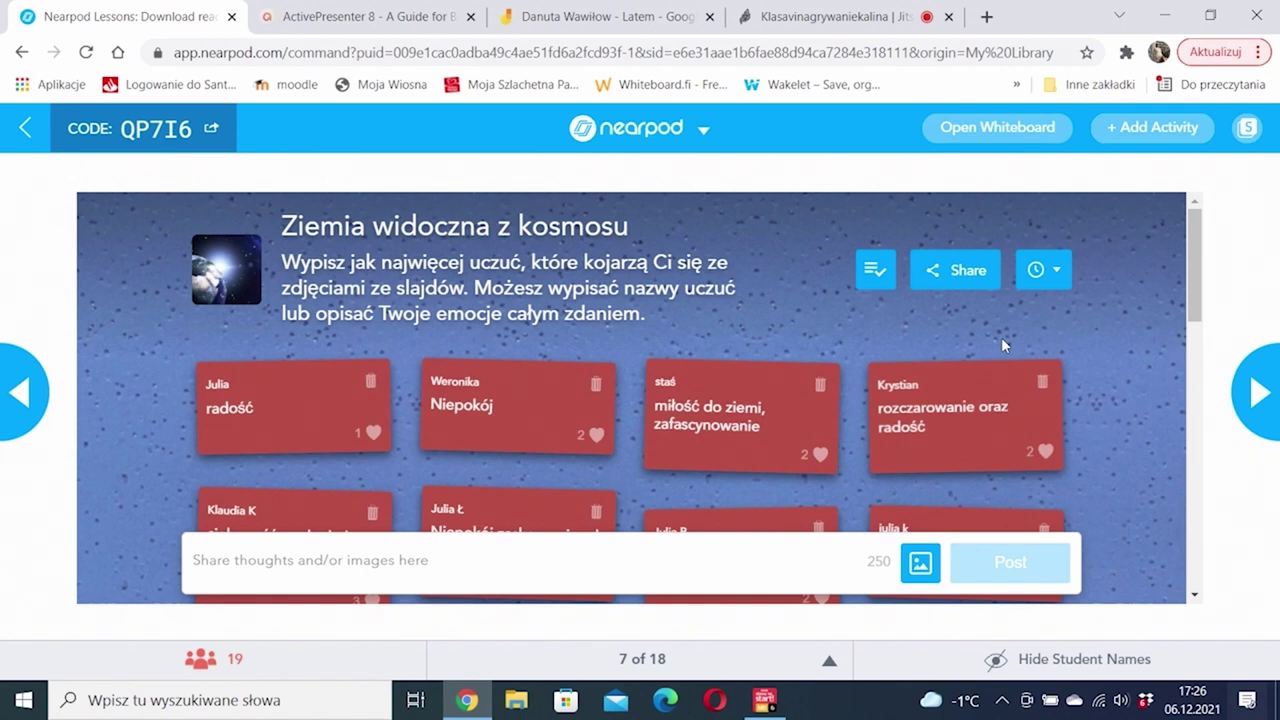
pyautogui.click(872, 272)
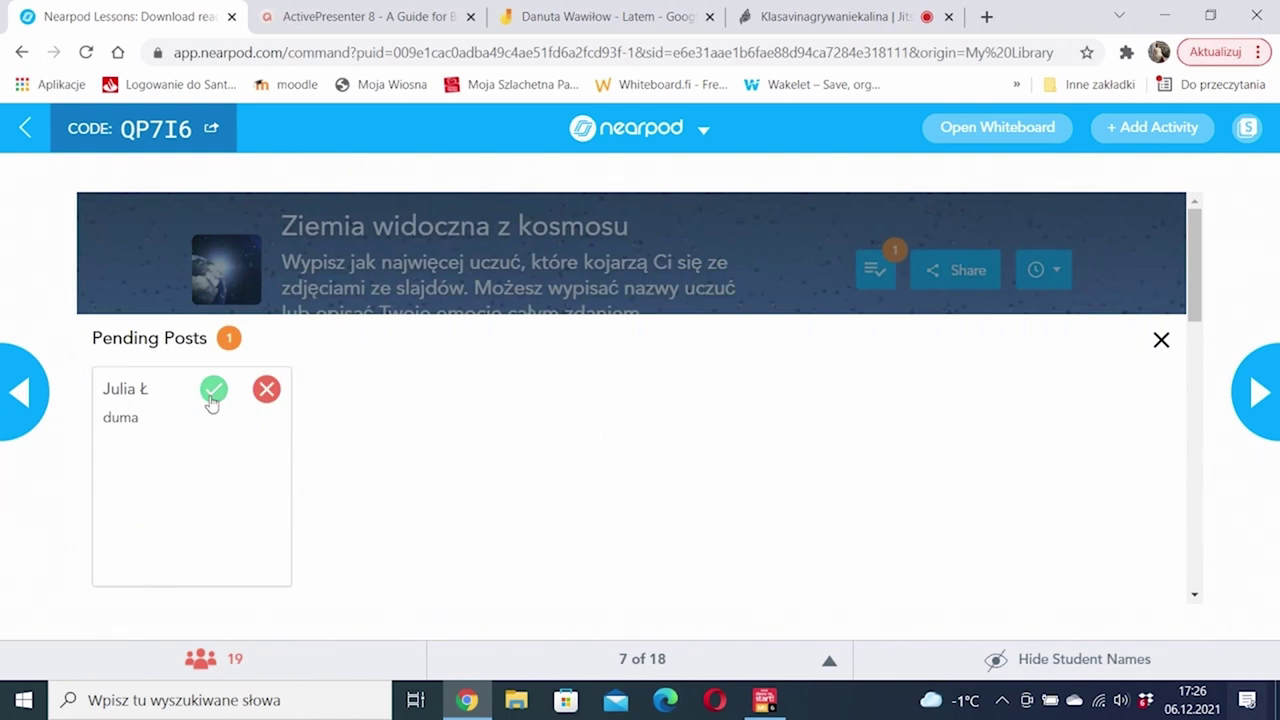
pyautogui.click(213, 392)
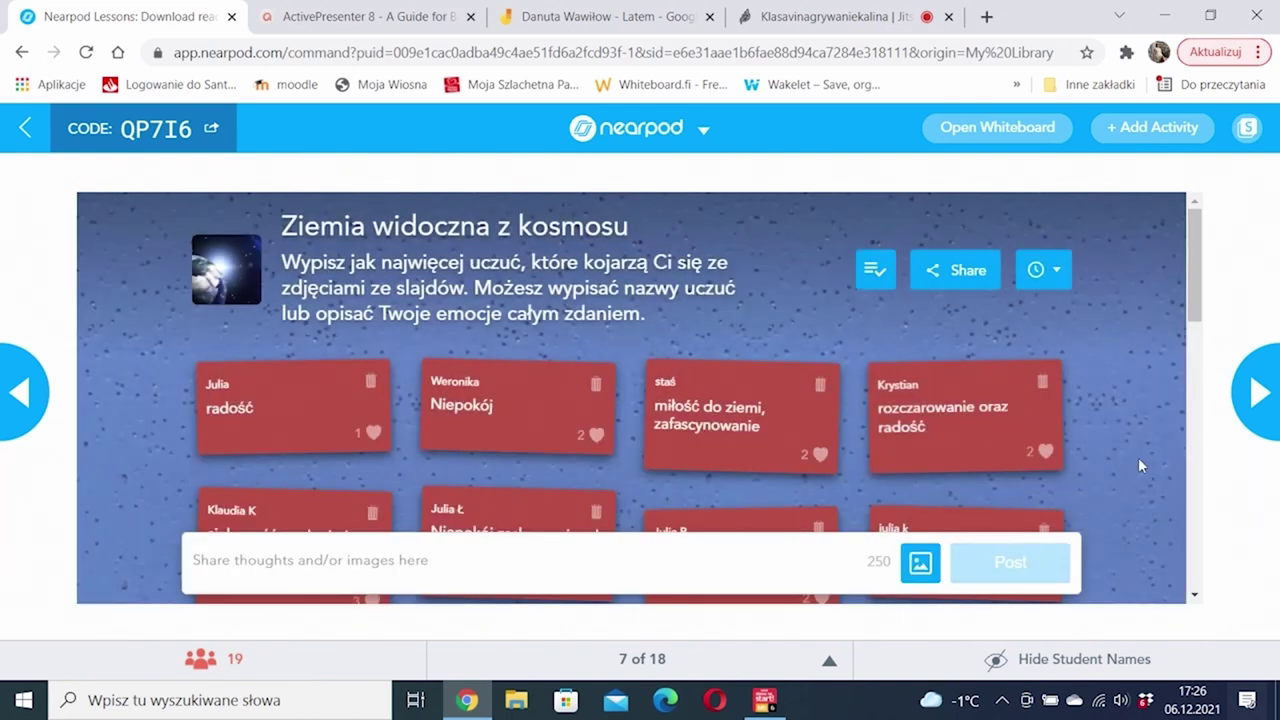
# Step: Review the emotion posts, then move to slide 8, 'Czas na zapoznanie się z tekstem'
pyautogui.scroll(-2, 1138, 457)
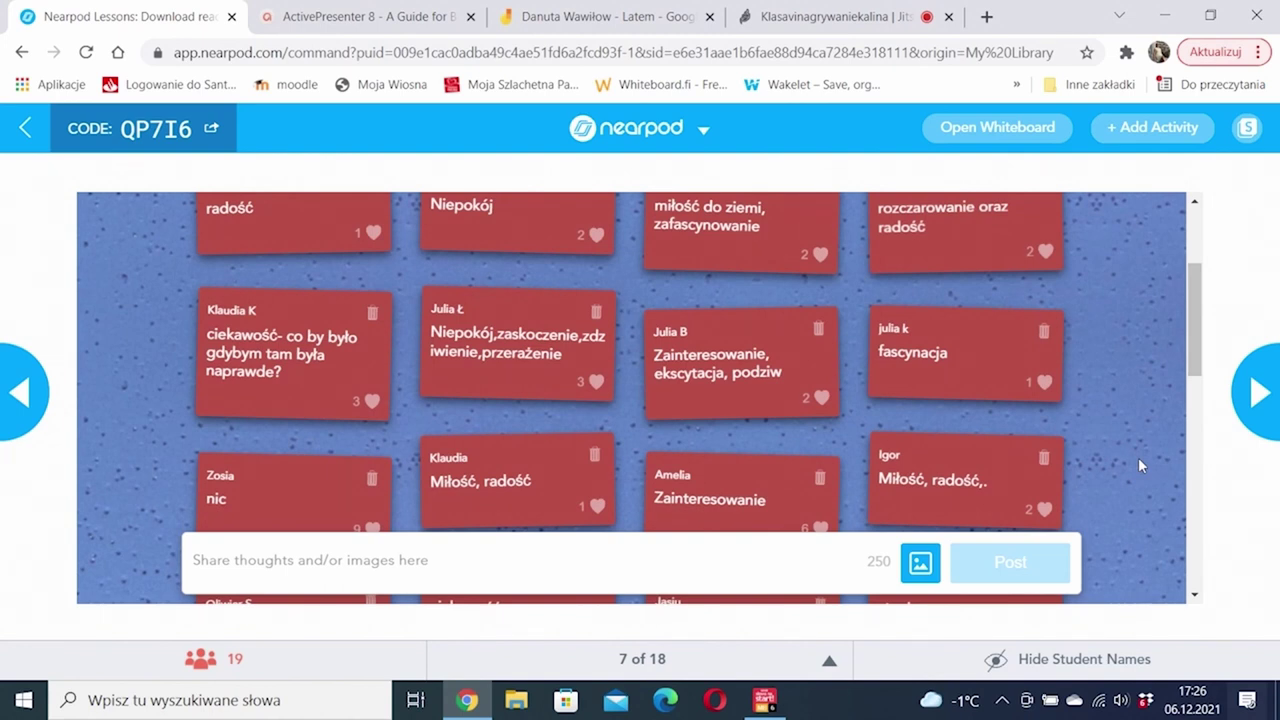
pyautogui.scroll(-1, 1138, 457)
pyautogui.scroll(-1, 1138, 457)
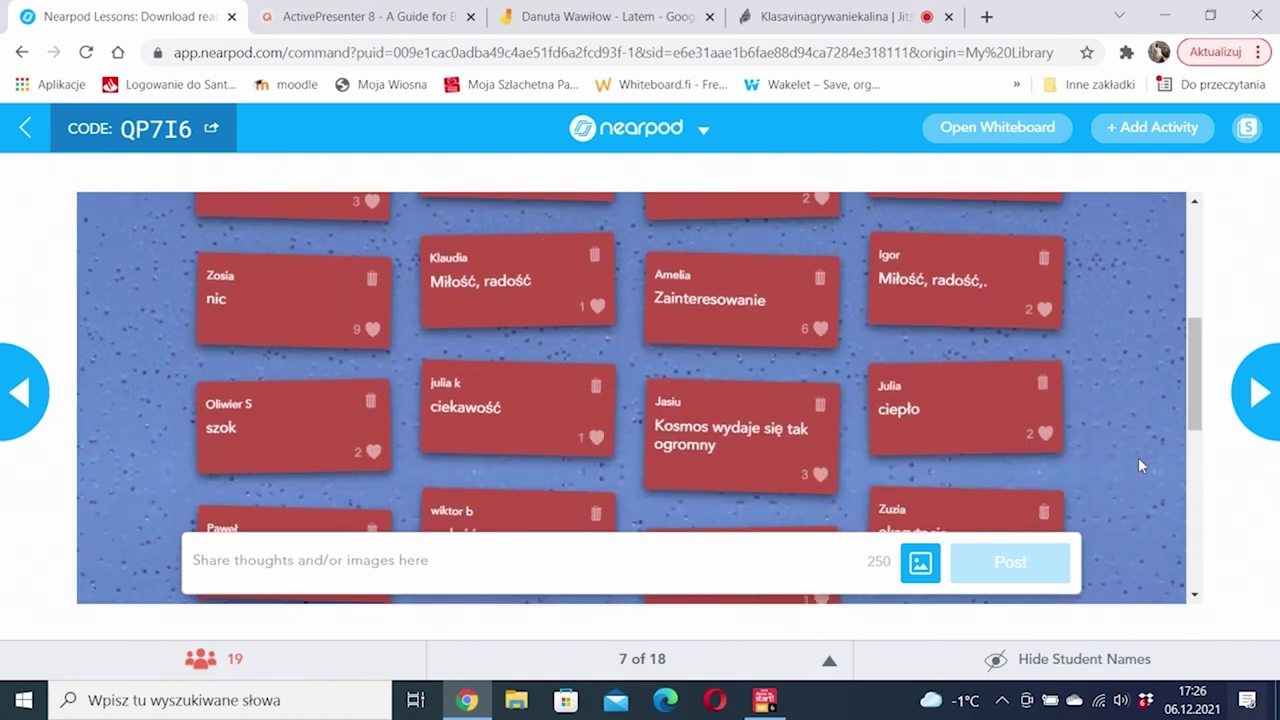
pyautogui.scroll(-3, 1138, 457)
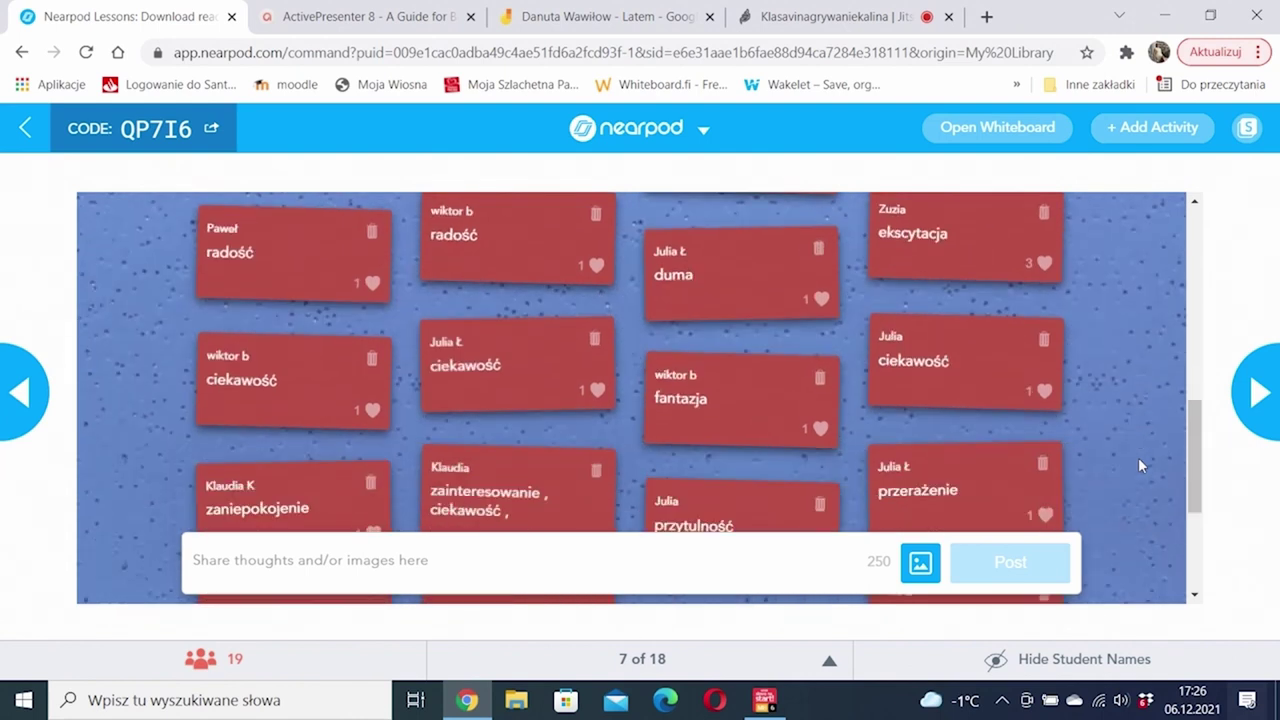
pyautogui.scroll(-3, 1138, 465)
pyautogui.scroll(3, 1138, 465)
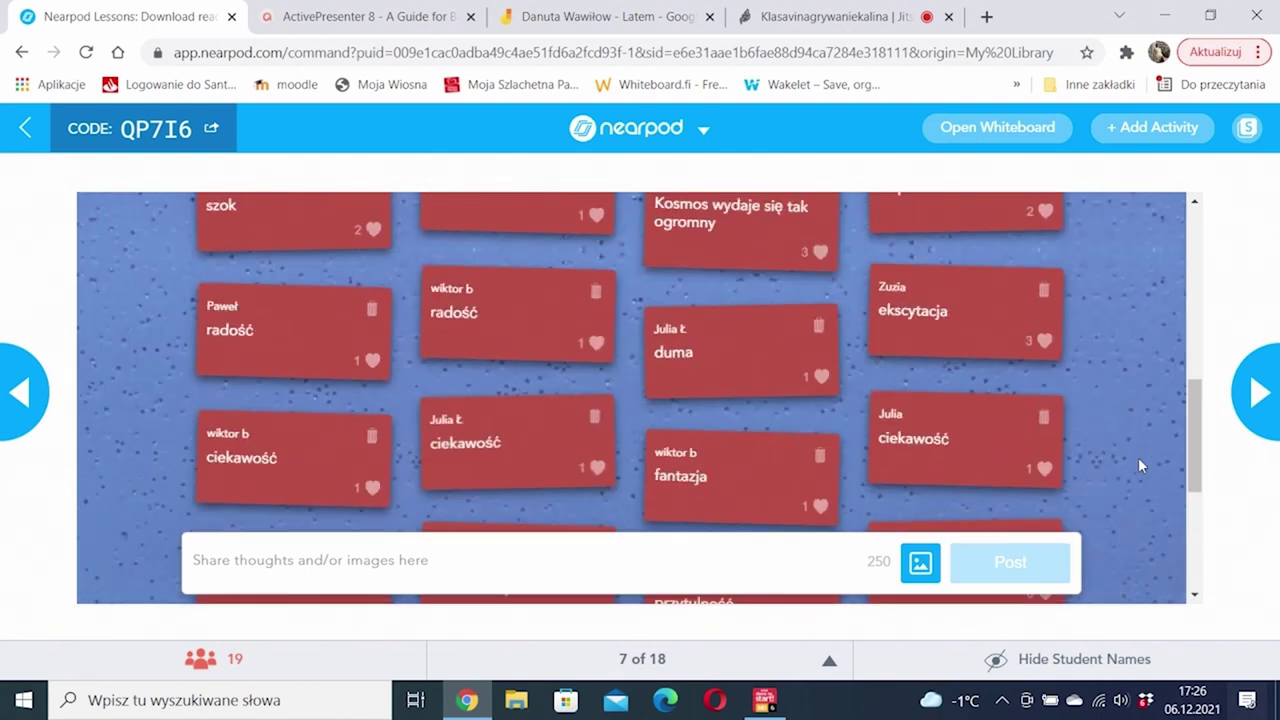
pyautogui.scroll(3, 1138, 465)
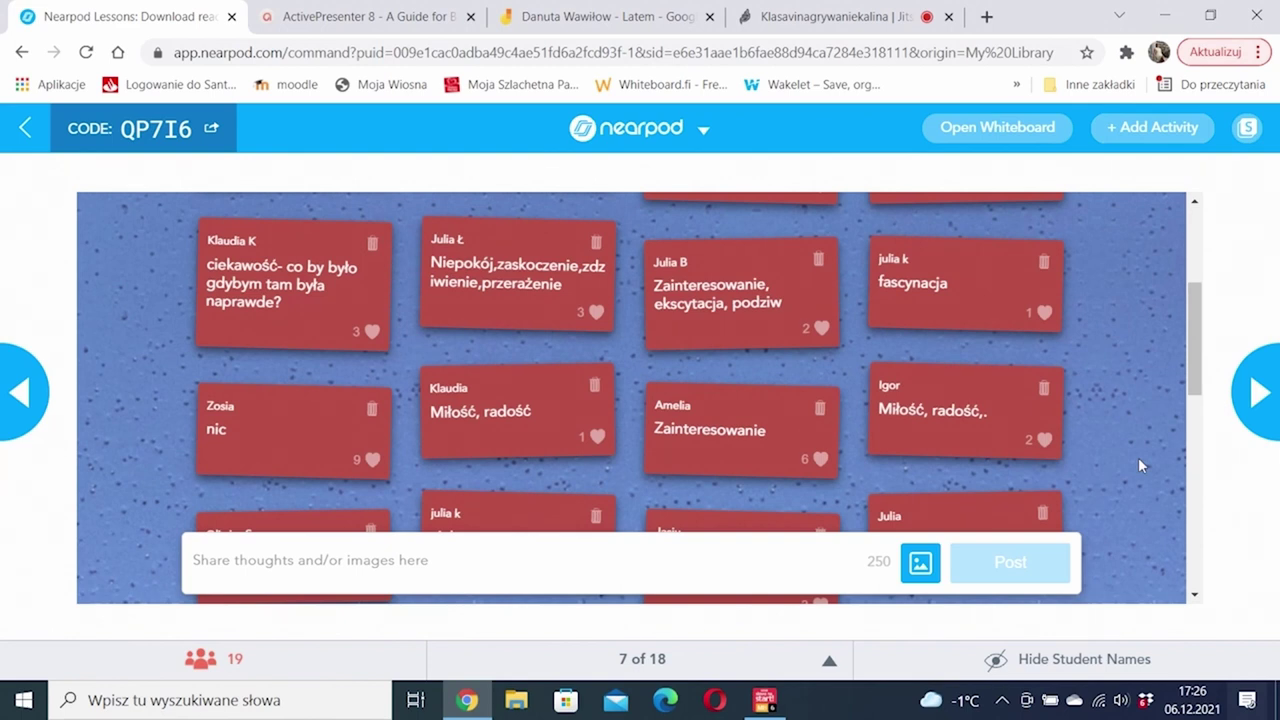
pyautogui.scroll(2, 1138, 465)
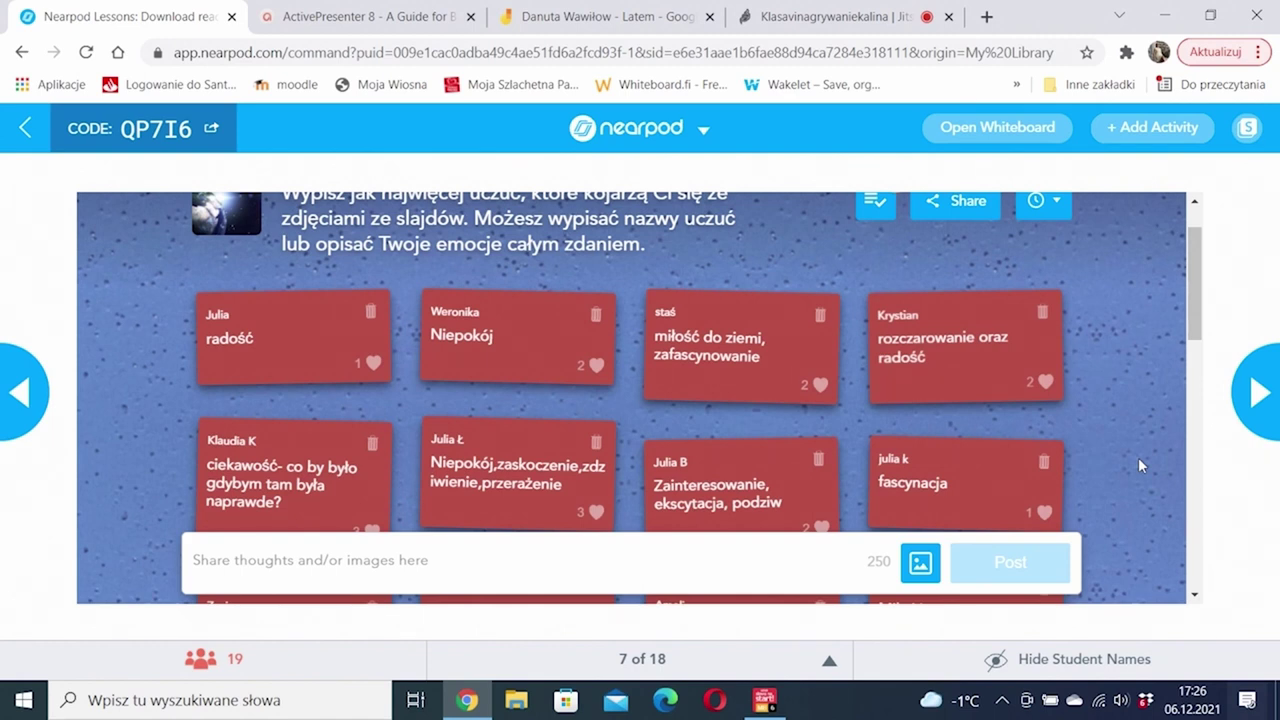
pyautogui.scroll(-1, 1138, 457)
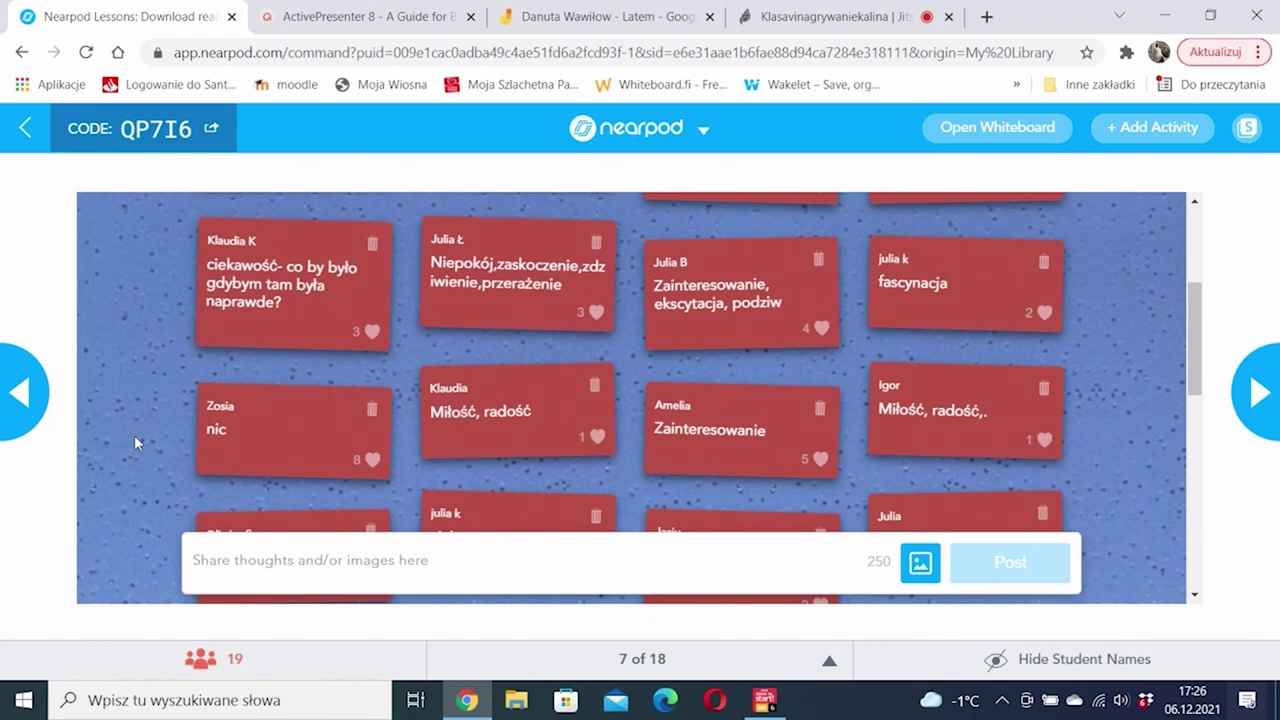
pyautogui.press('Right')
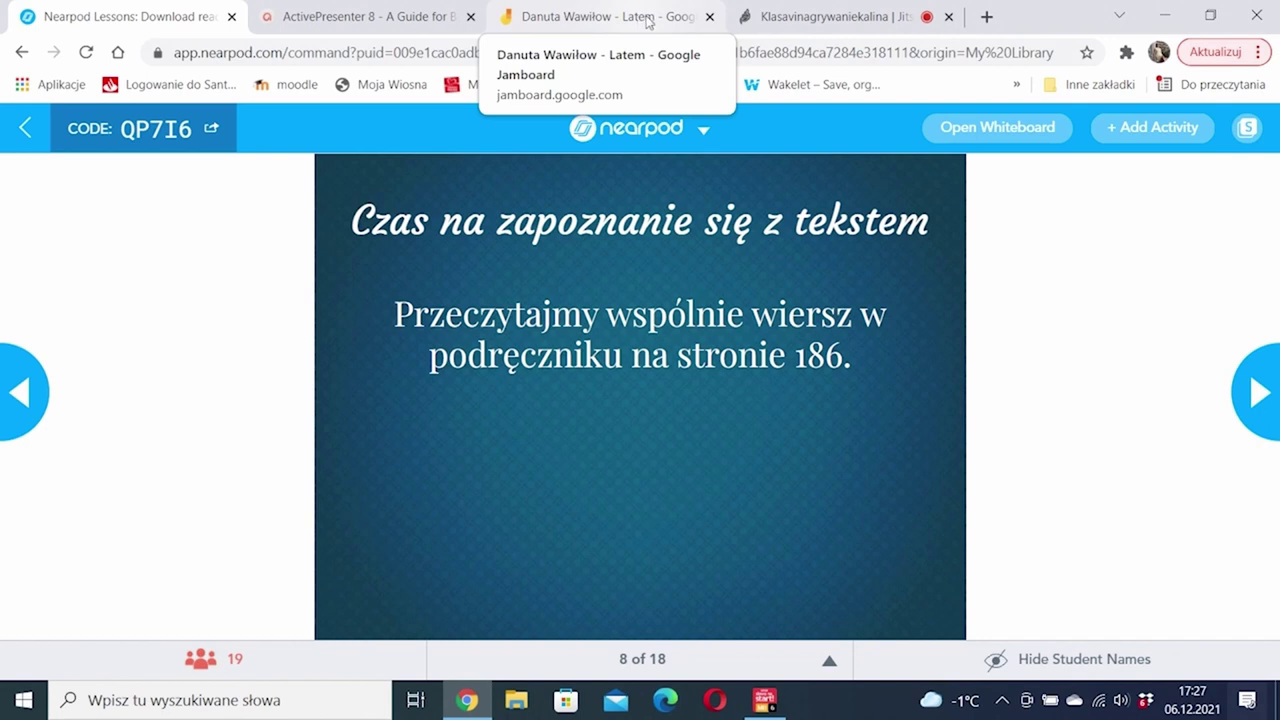
# Step: Paste and send the Jamboard poem link in the Jitsi class chat
pyautogui.click(789, 17)
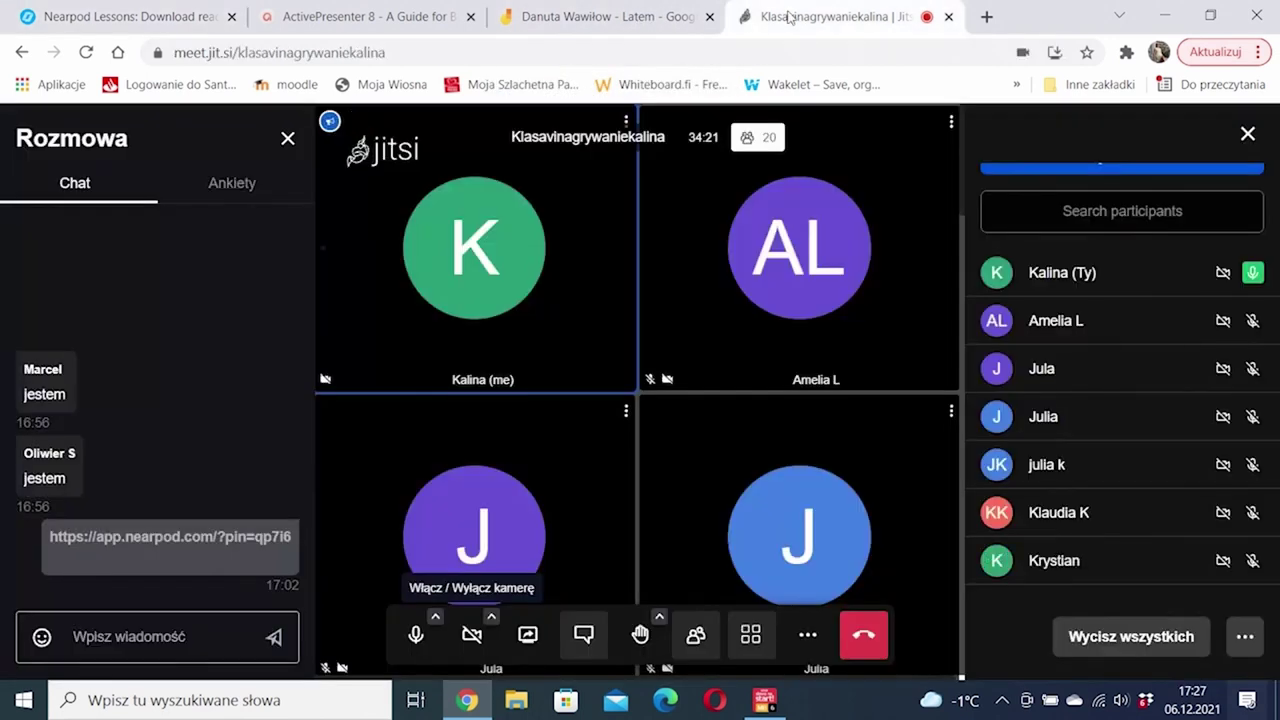
pyautogui.click(85, 634)
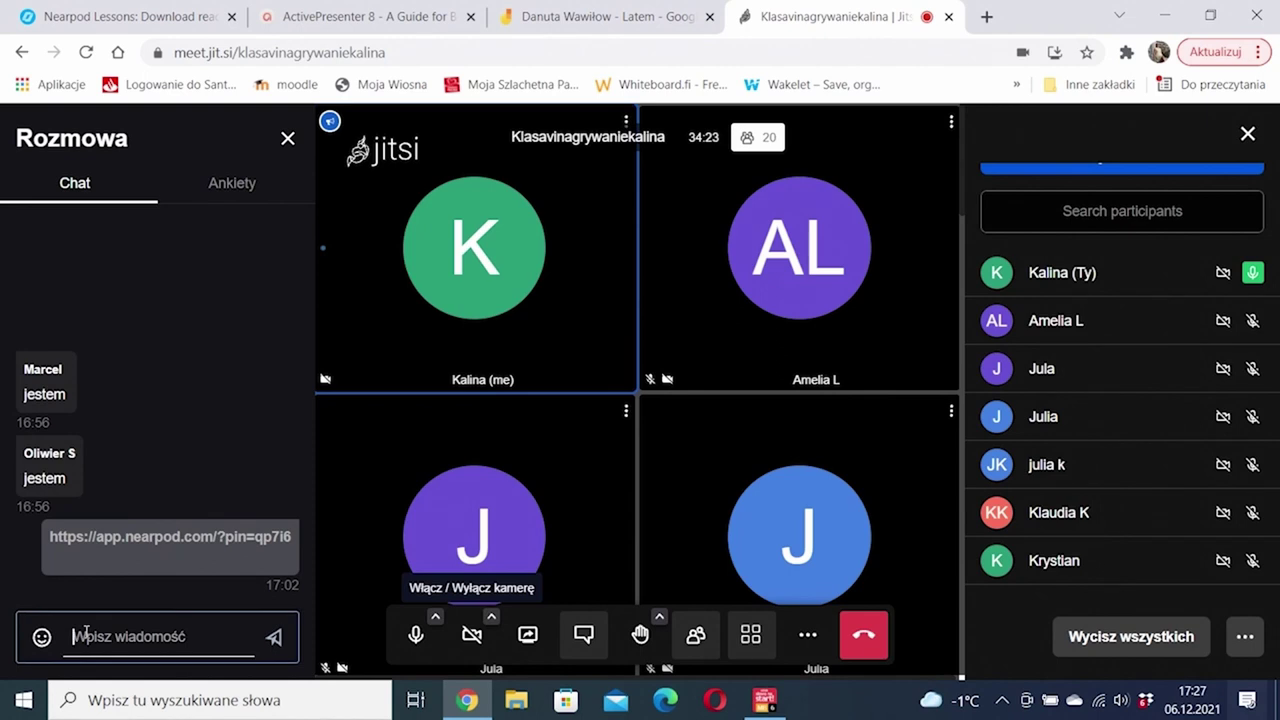
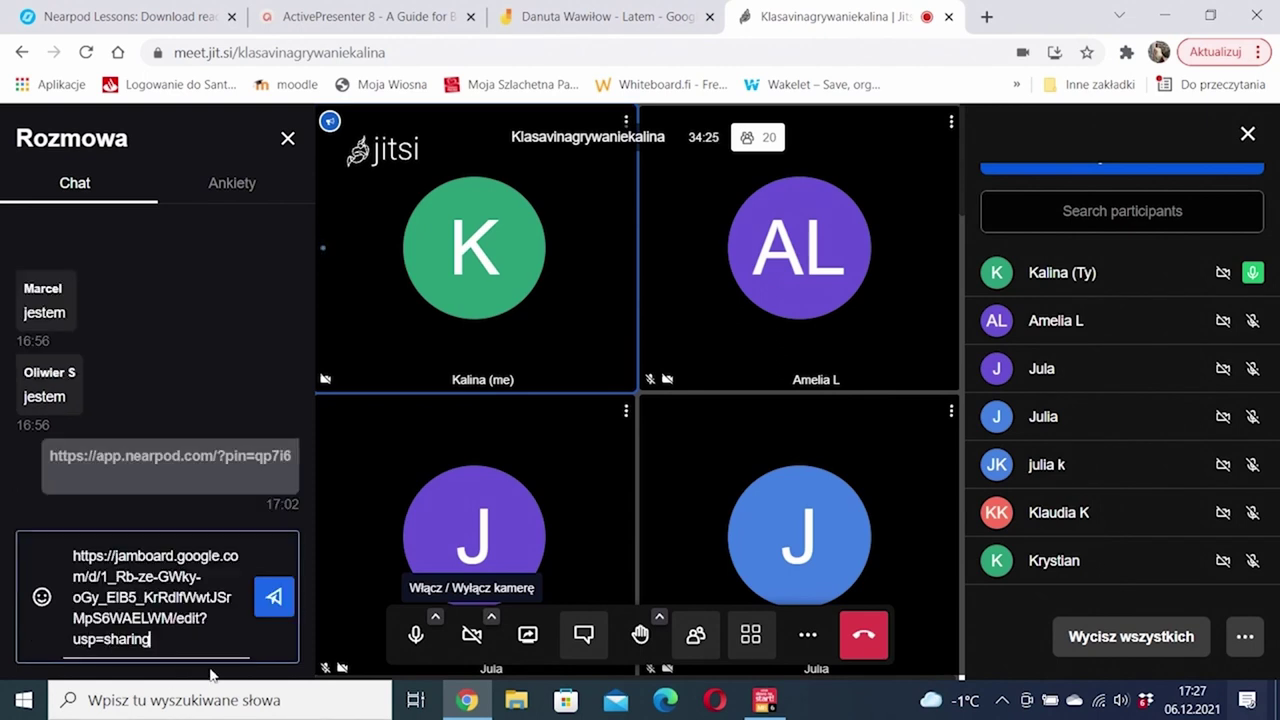
pyautogui.press('Return')
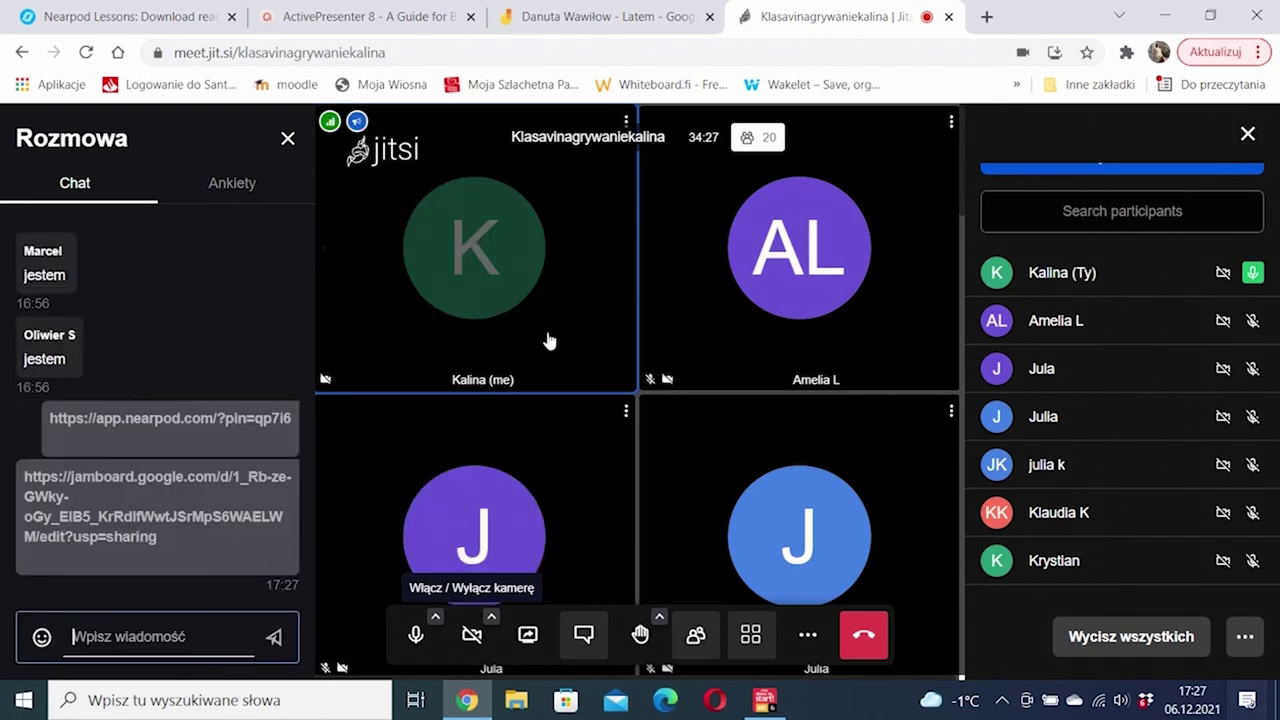
pyautogui.click(597, 18)
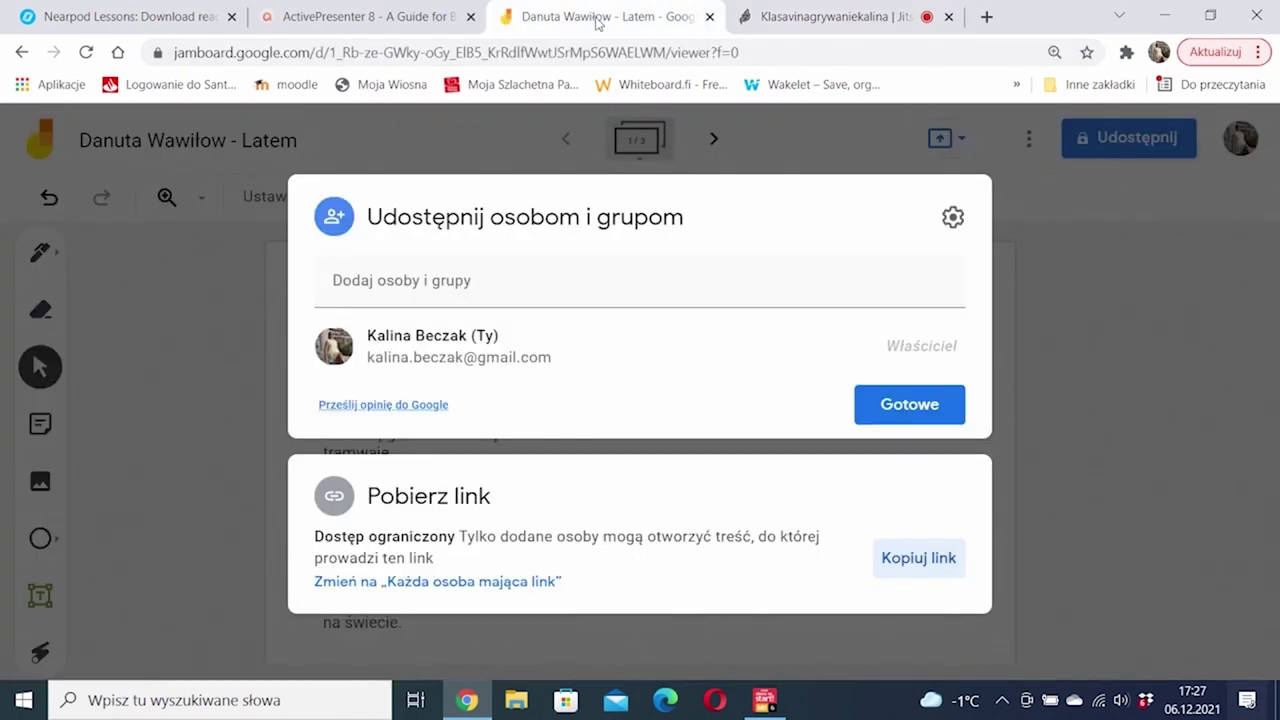
# Step: Share the 'Danuta Wawiłow - Latem' board with anyone with the link as Przeglądający and copy the link
pyautogui.click(910, 405)
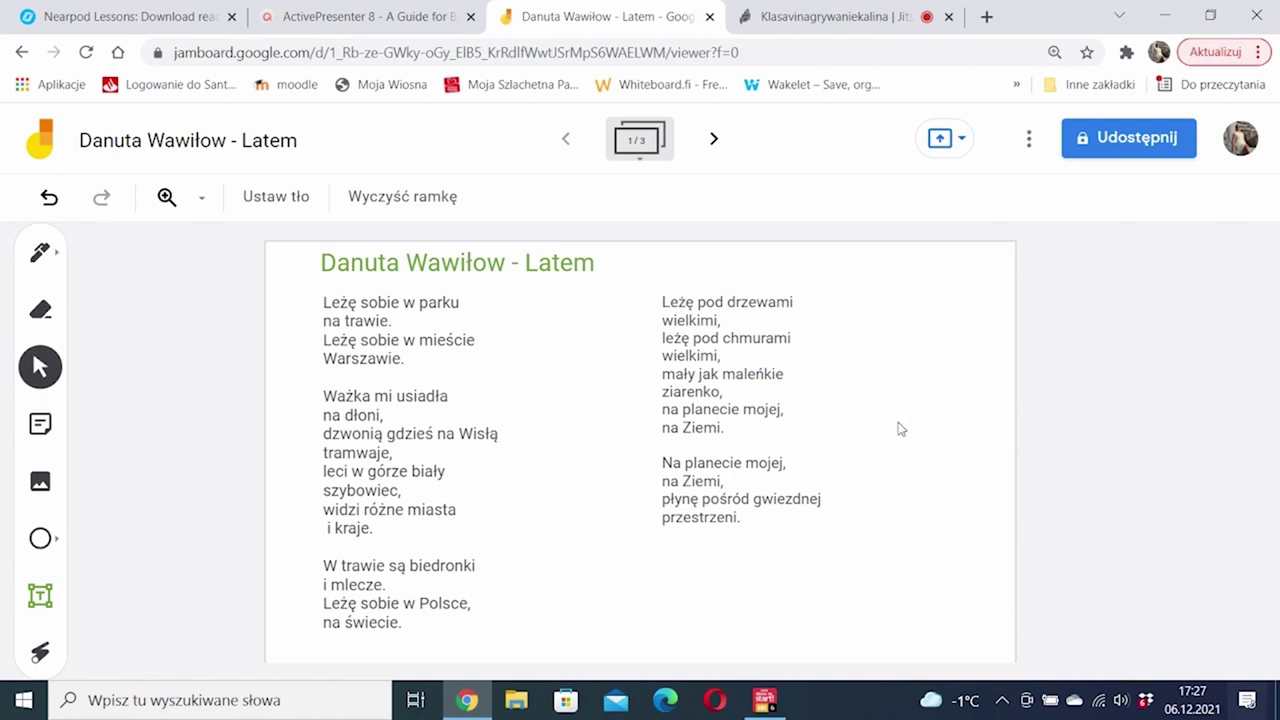
pyautogui.click(1086, 155)
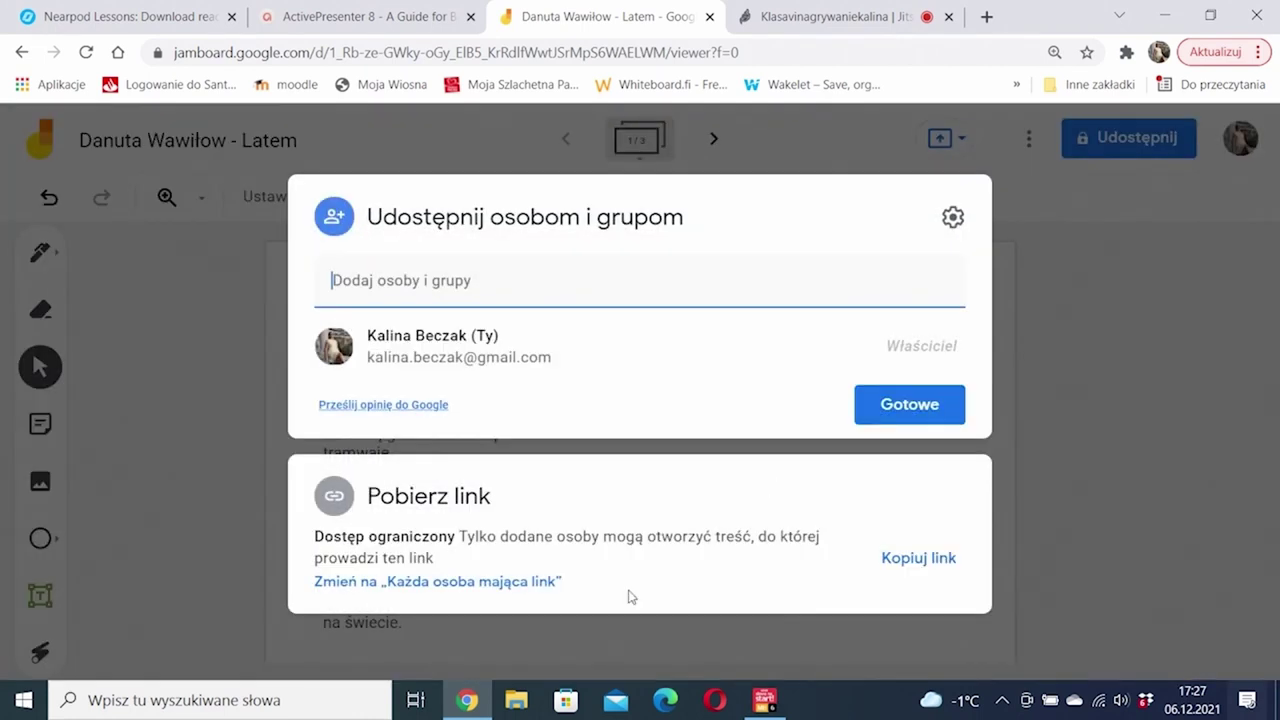
pyautogui.click(476, 586)
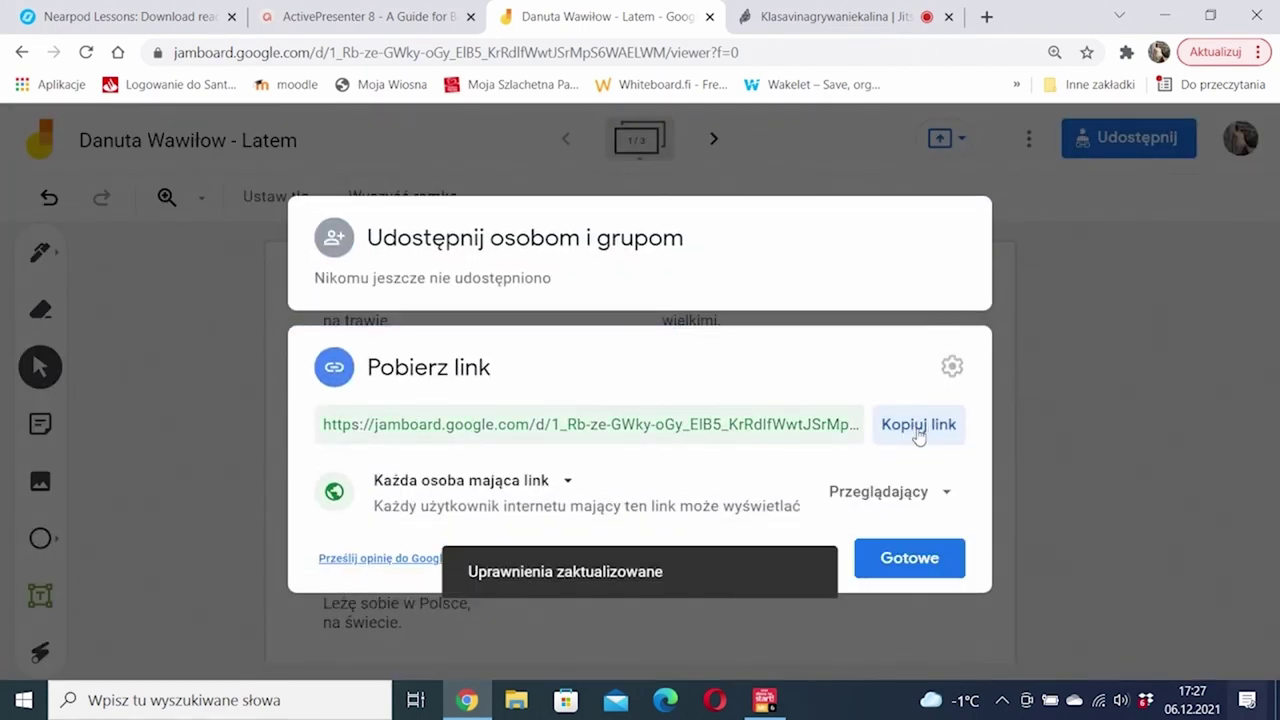
pyautogui.click(893, 500)
pyautogui.click(894, 492)
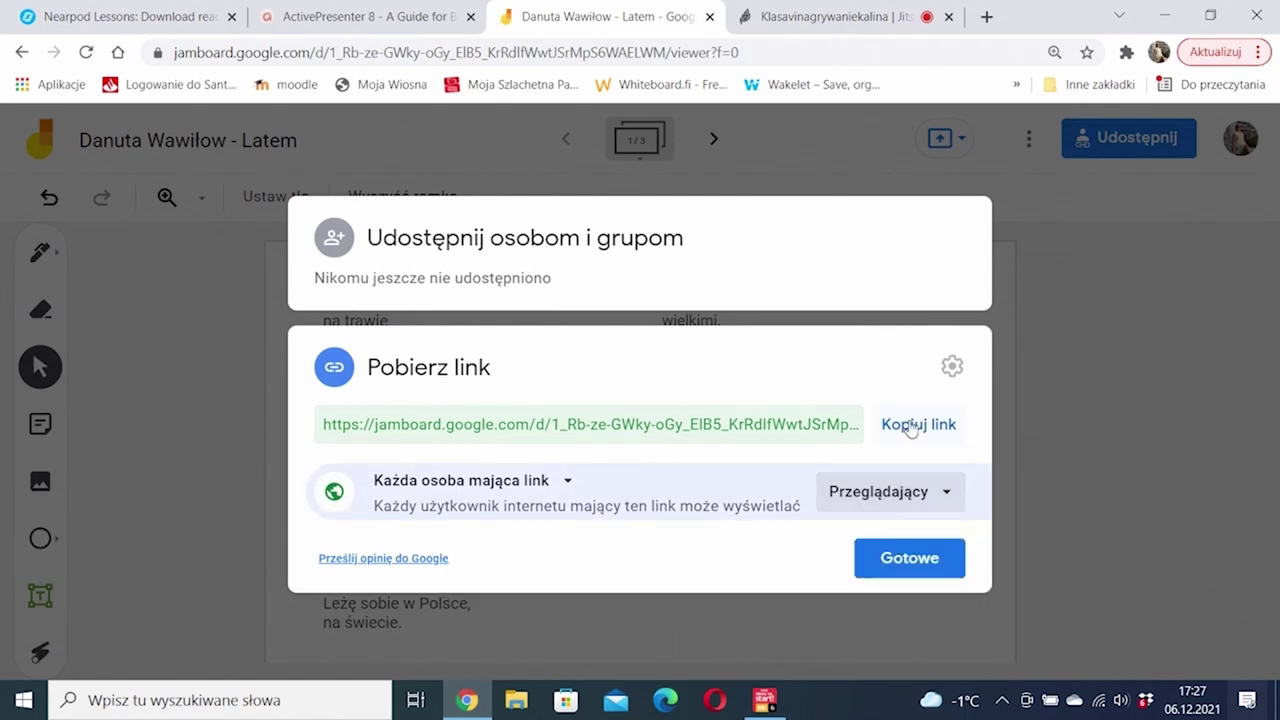
pyautogui.click(890, 491)
pyautogui.click(910, 453)
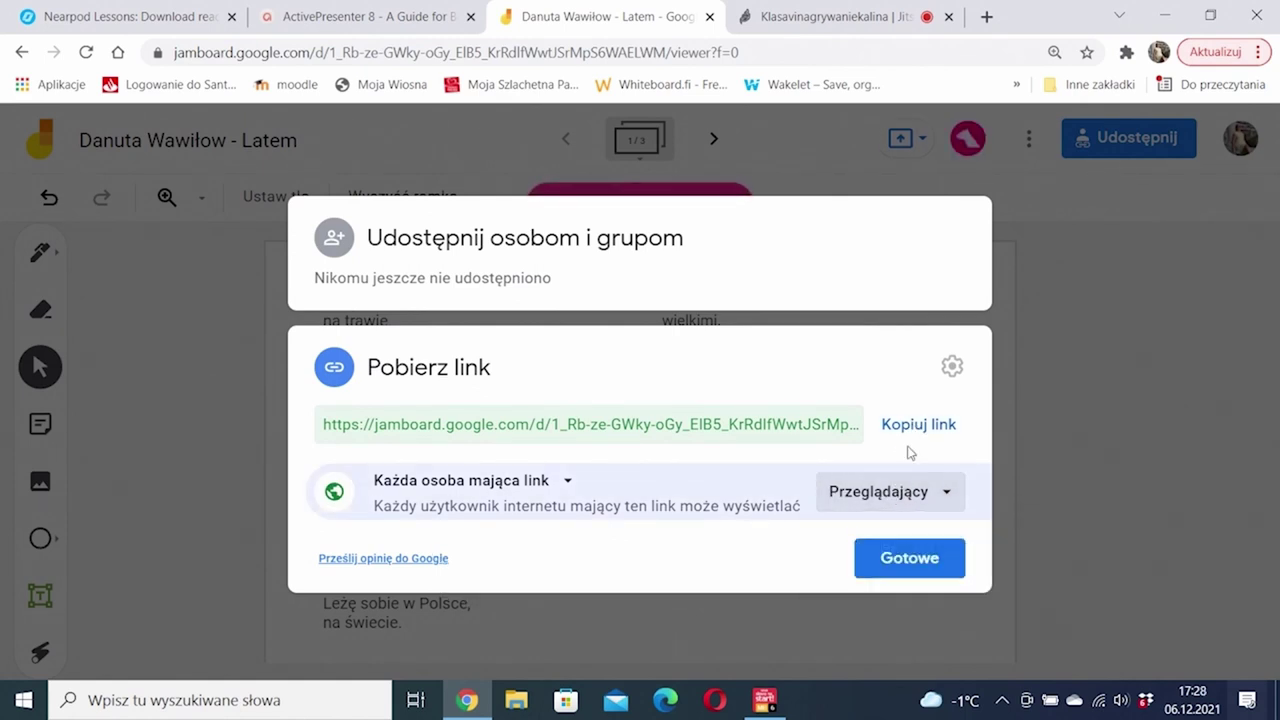
pyautogui.click(918, 425)
pyautogui.click(903, 562)
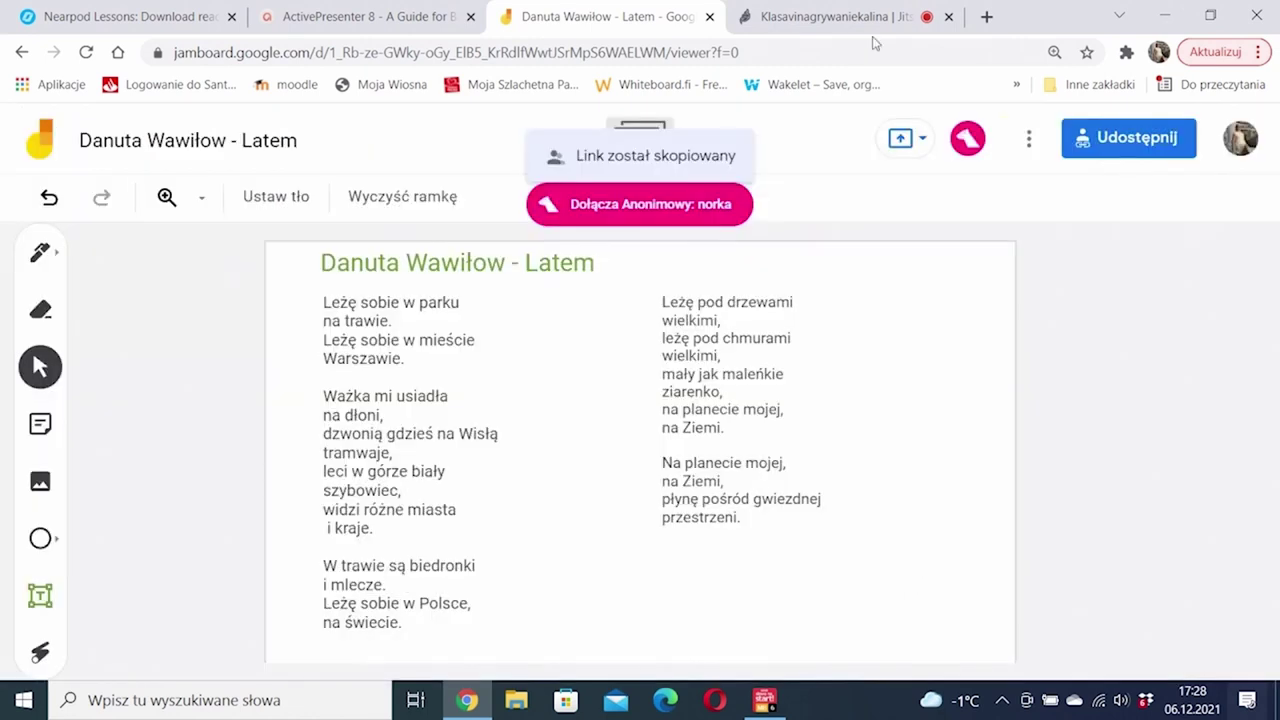
pyautogui.click(870, 18)
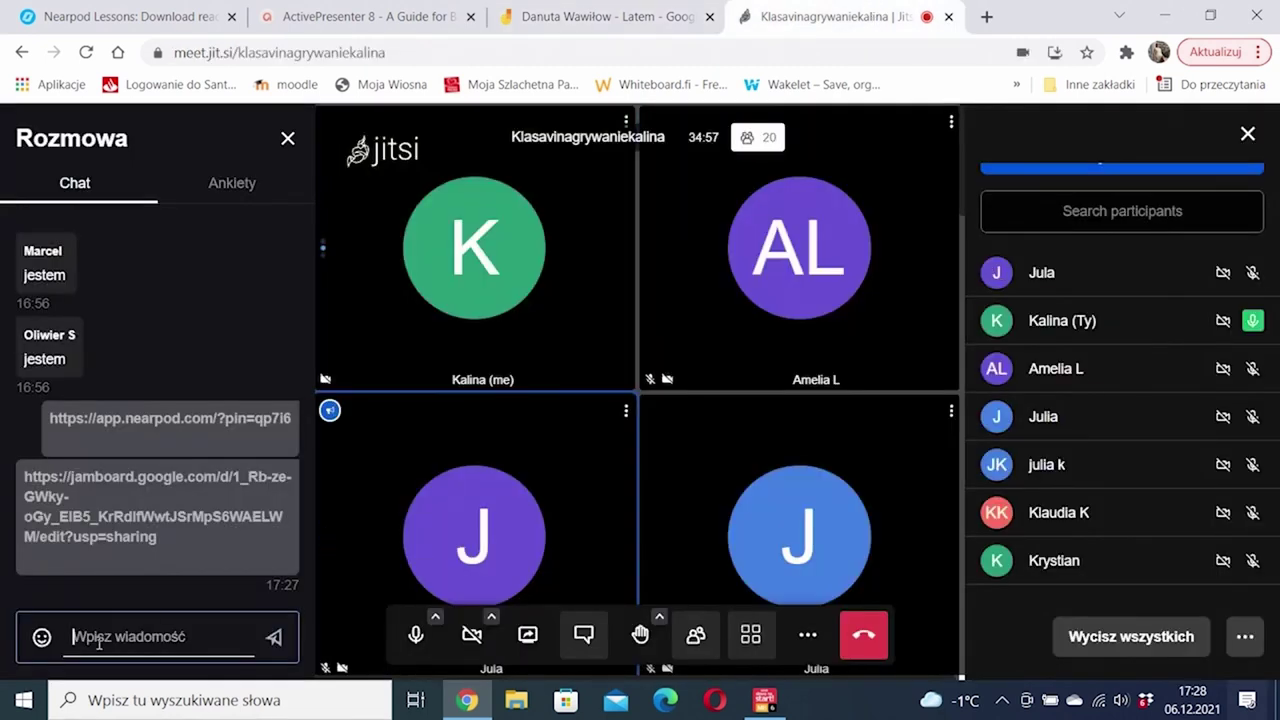
# Step: Paste and send the Jamboard link in the Jitsi chat, then return to the Jamboard poem board
pyautogui.press('Return')
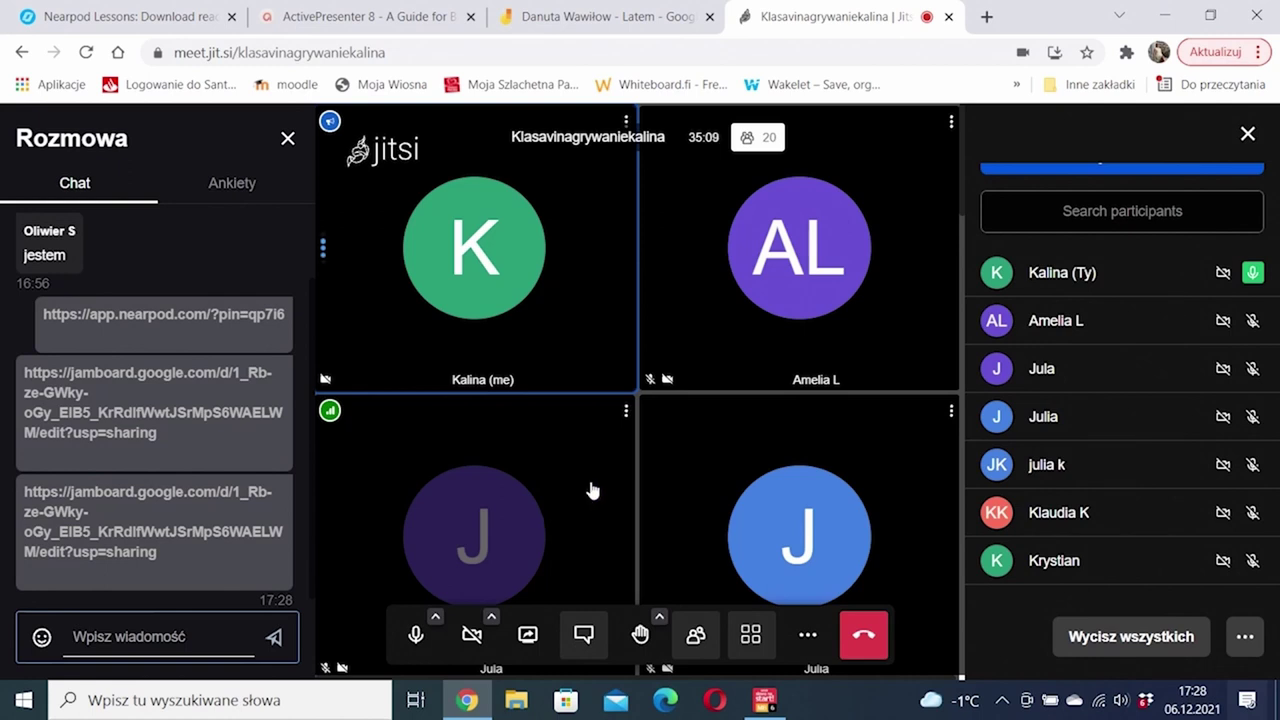
pyautogui.click(557, 16)
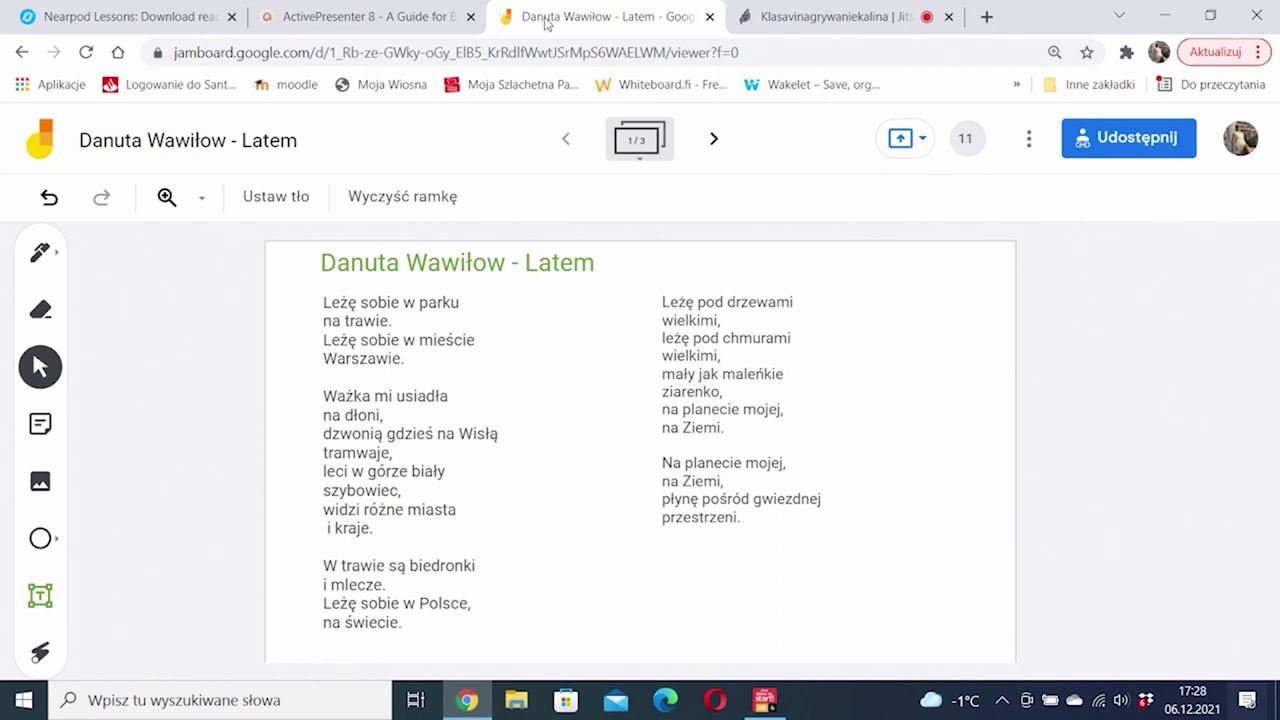
# Step: Glance at Nearpod, preview Jamboard's second exercise frame, return to the 'Latem' frame, then switch to Jitsi
pyautogui.click(90, 14)
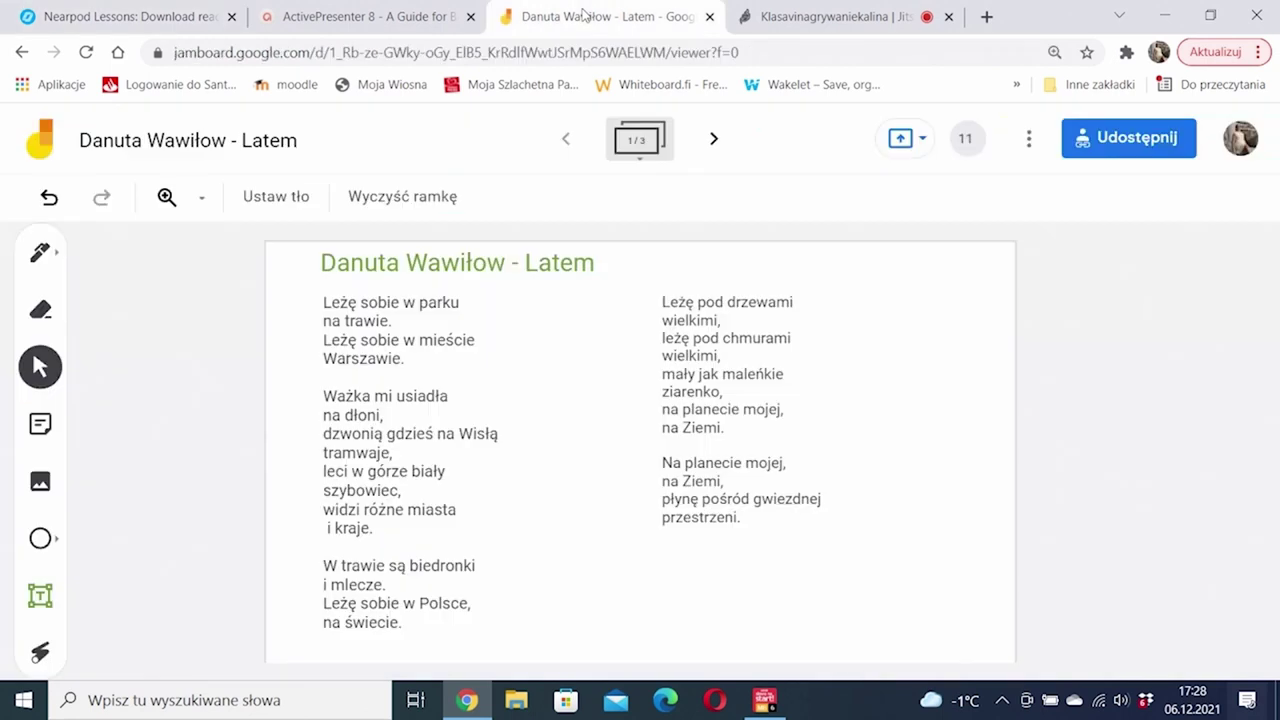
pyautogui.click(585, 14)
pyautogui.click(709, 139)
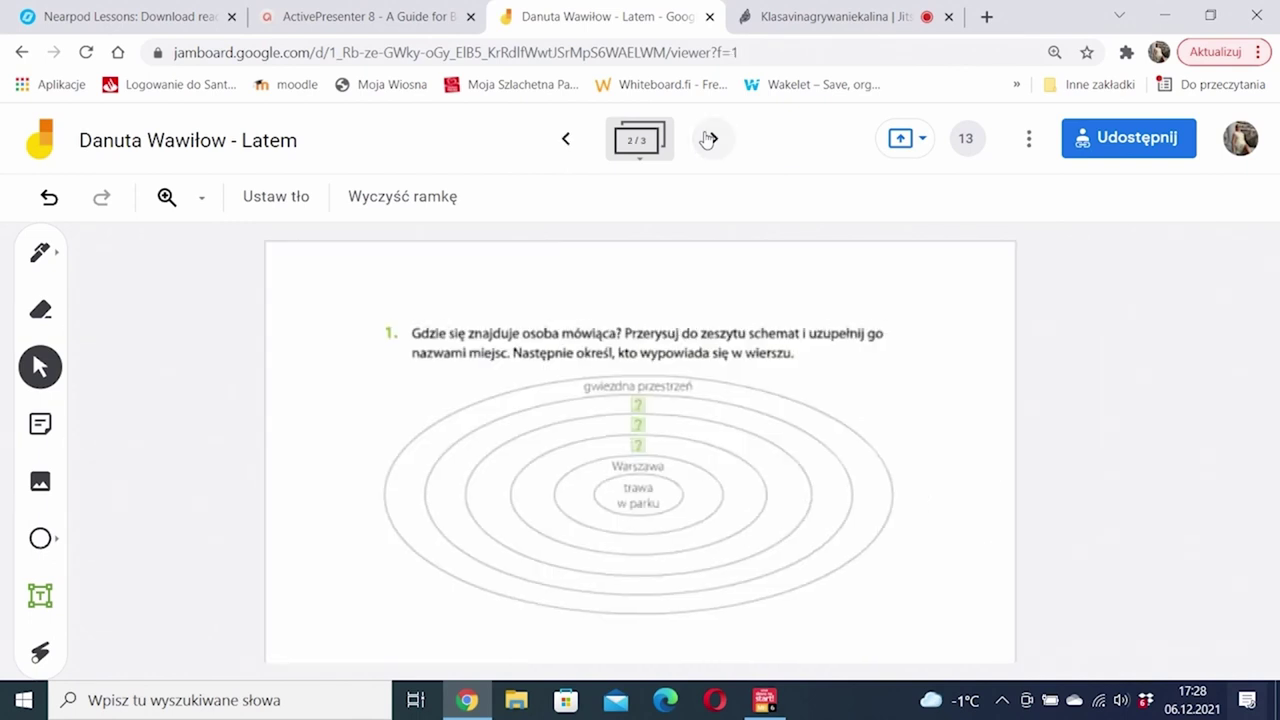
pyautogui.click(567, 139)
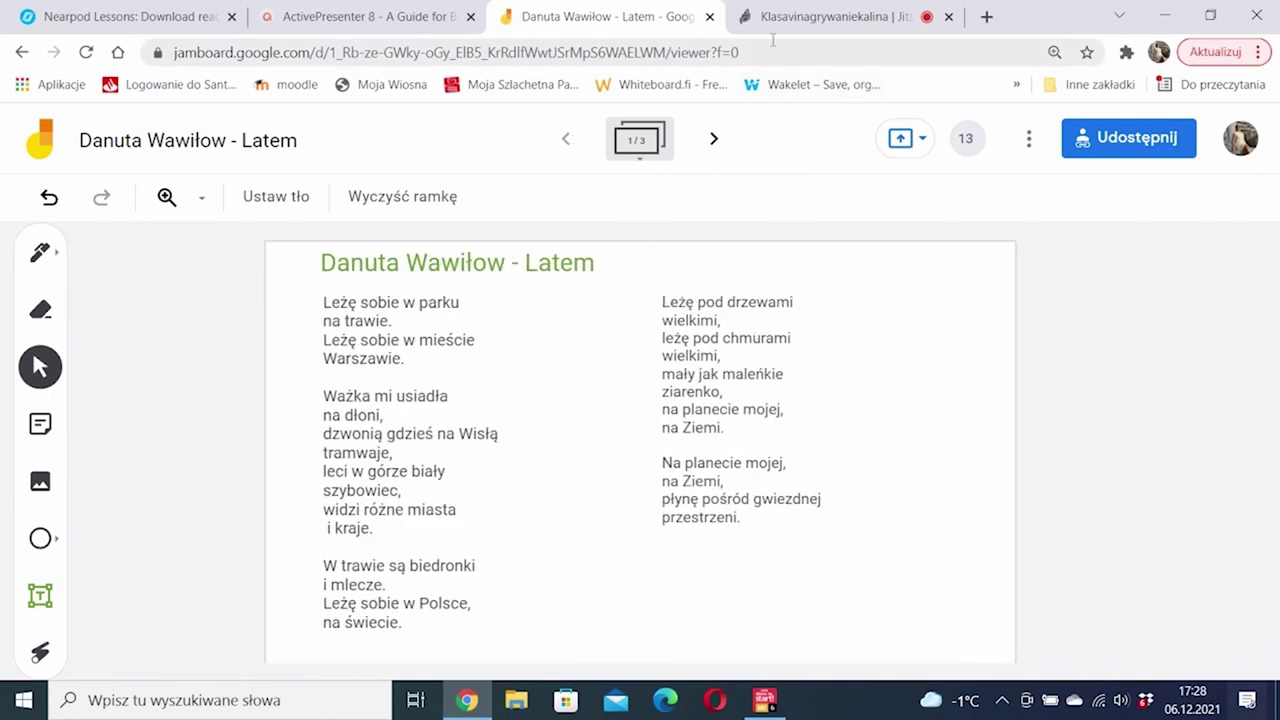
pyautogui.click(830, 16)
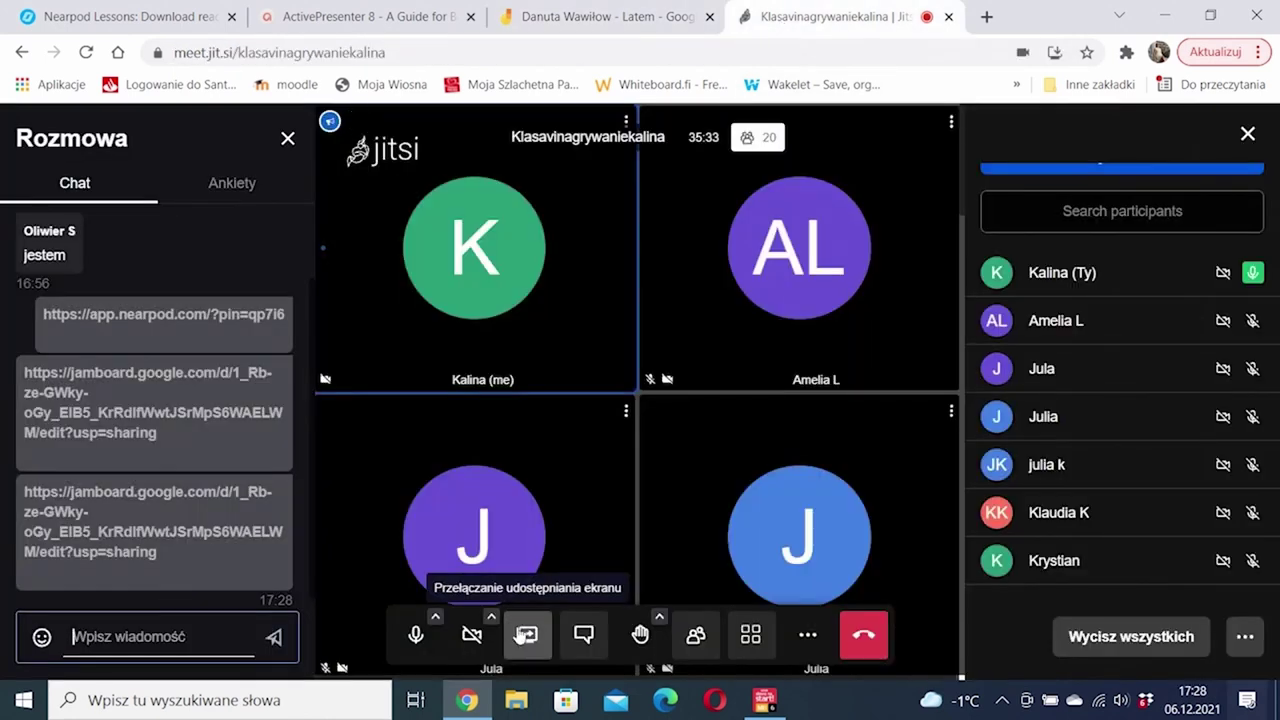
# Step: Share the entire screen (Cały ekran) in Jitsi Meet and bring up the Multibook textbook
pyautogui.click(522, 636)
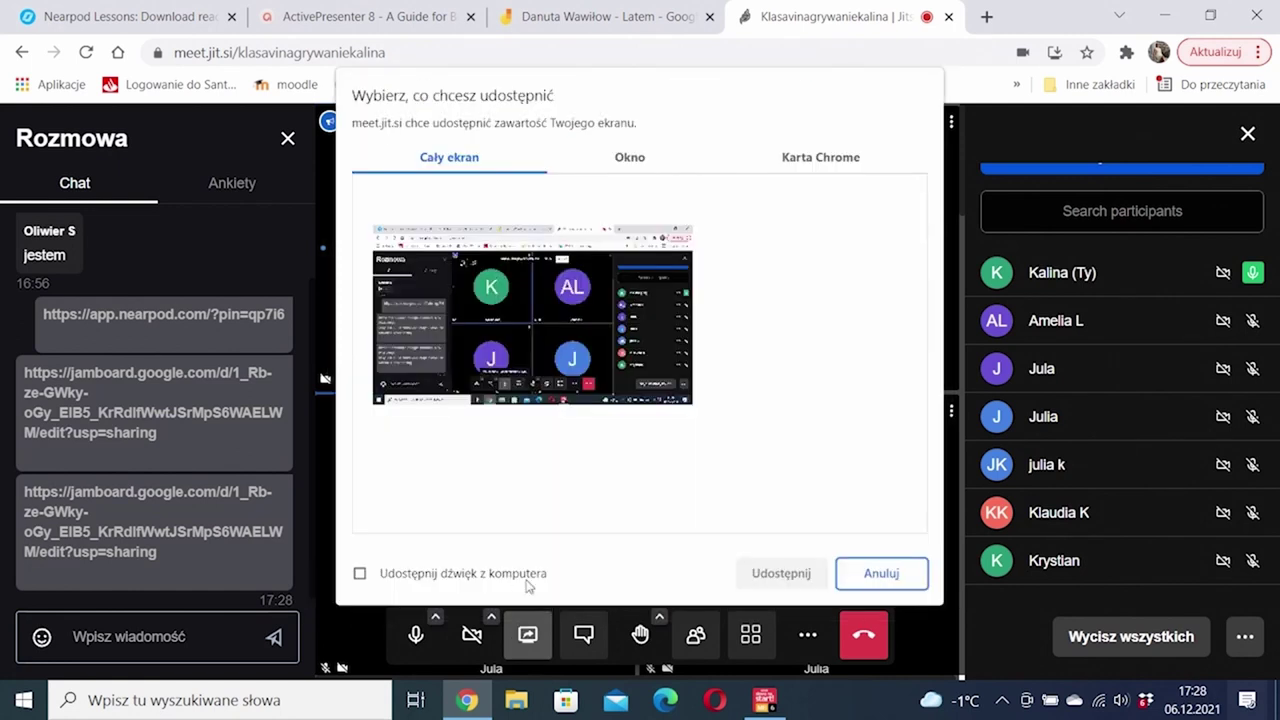
pyautogui.click(612, 330)
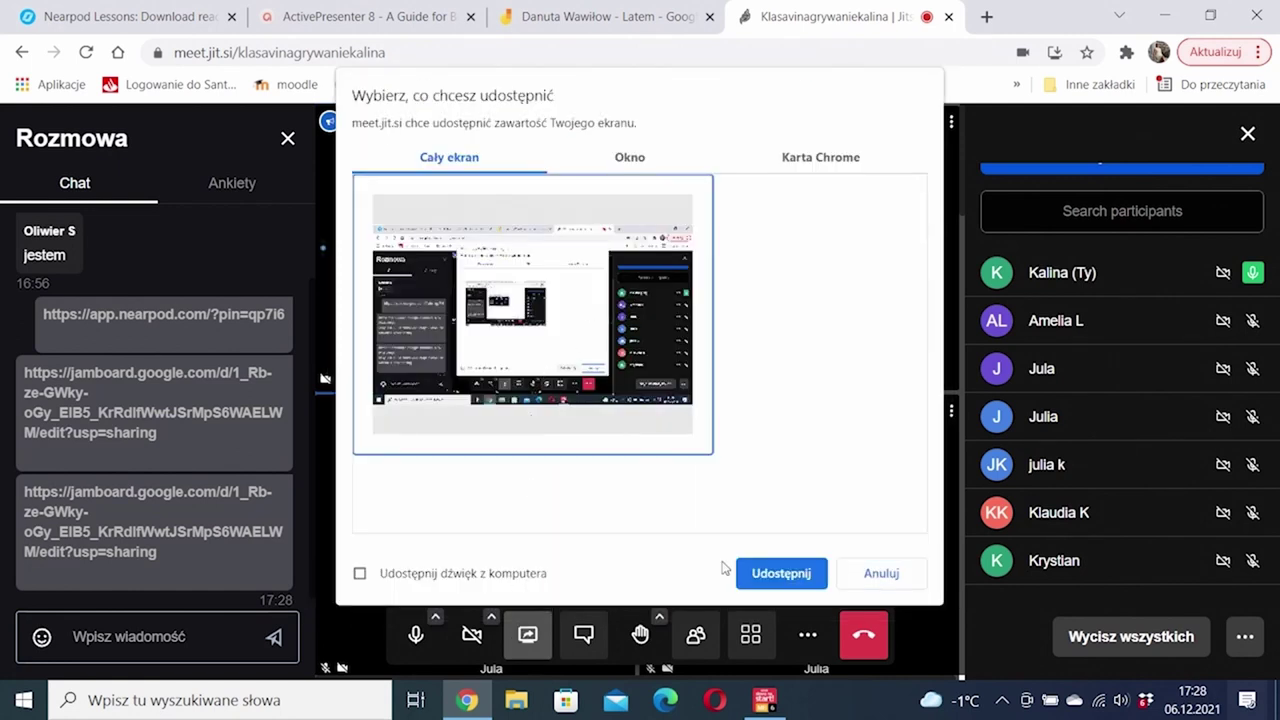
pyautogui.click(795, 573)
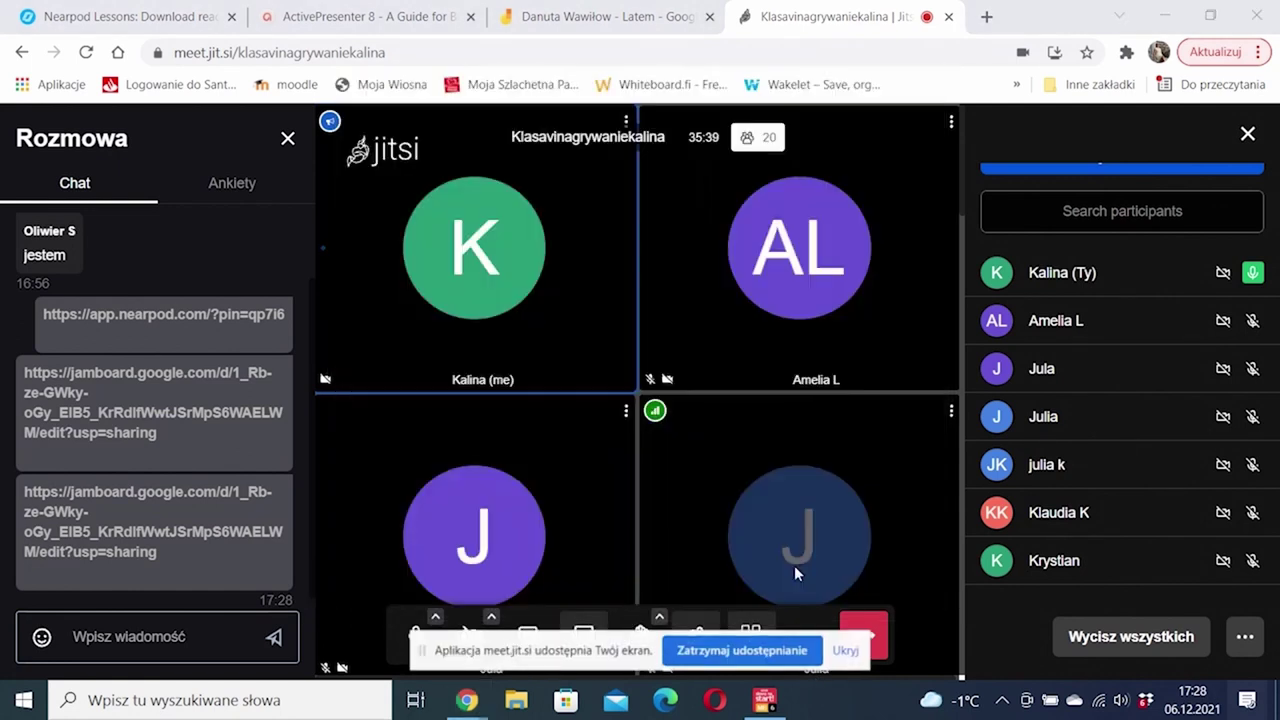
pyautogui.click(764, 700)
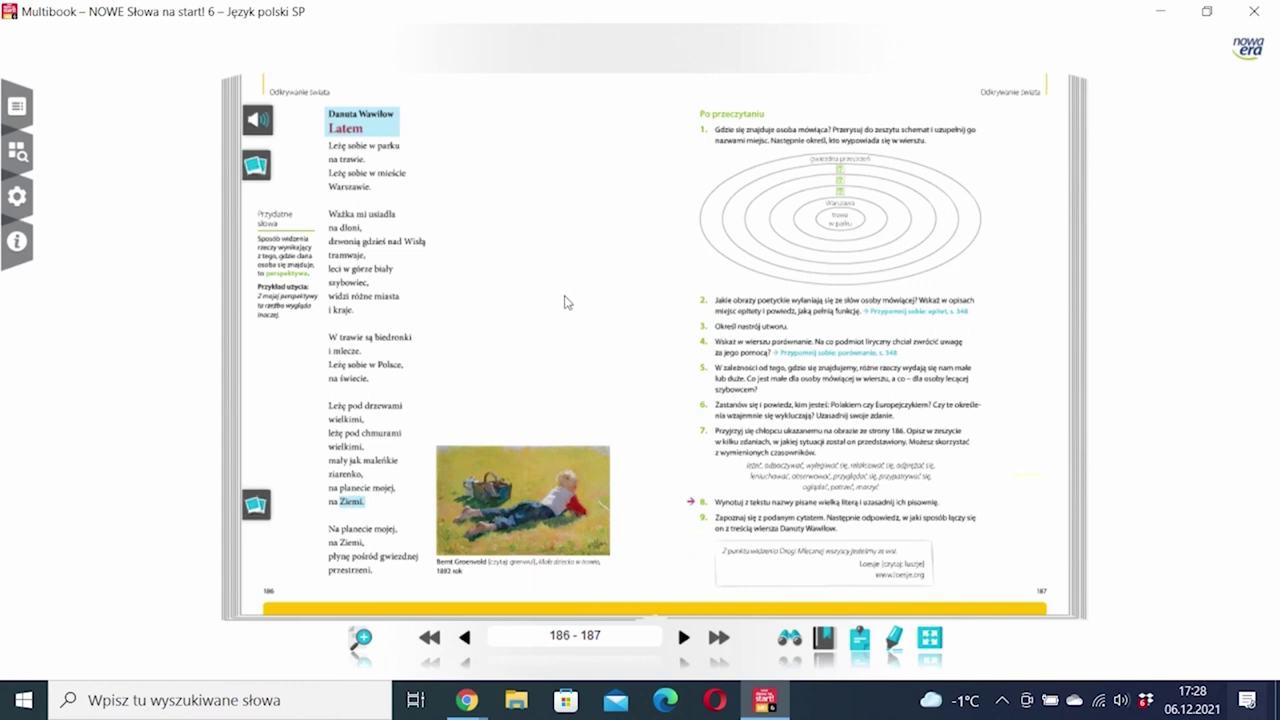
# Step: Play the 'Latem' audio recording on page 186 and raise its volume to maximum
pyautogui.click(256, 124)
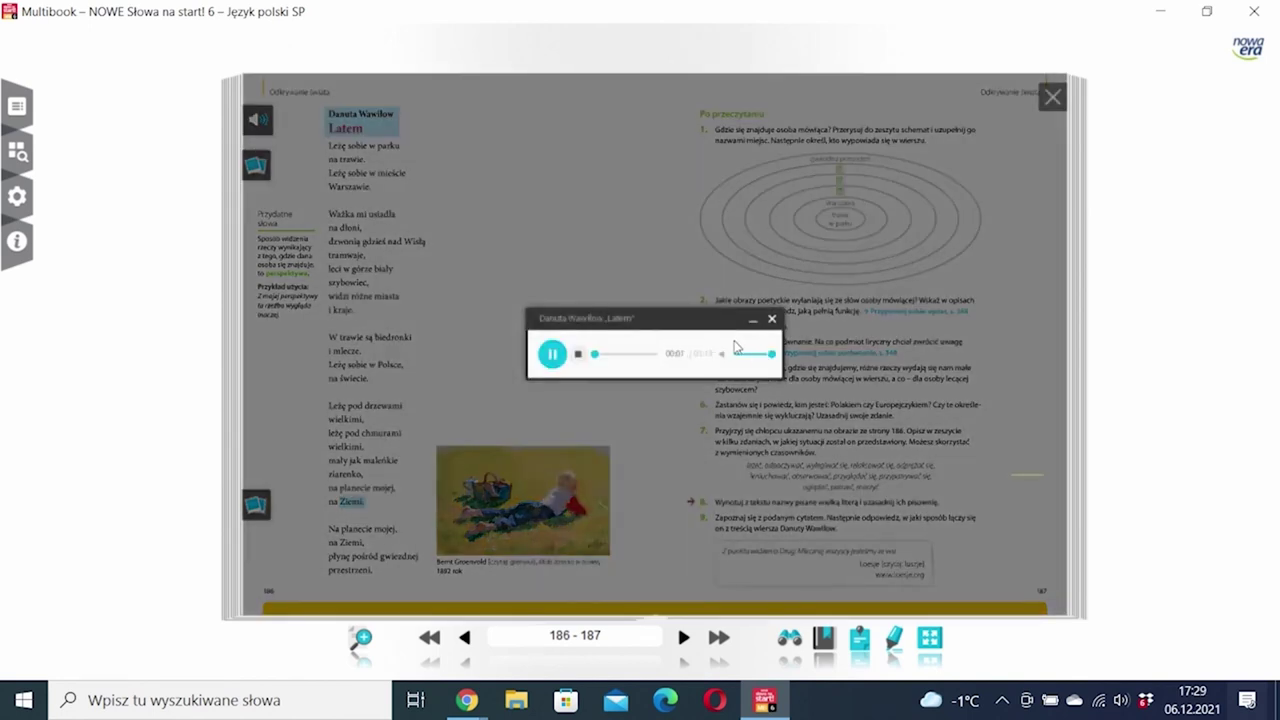
pyautogui.moveTo(738, 354); pyautogui.dragTo(763, 360)
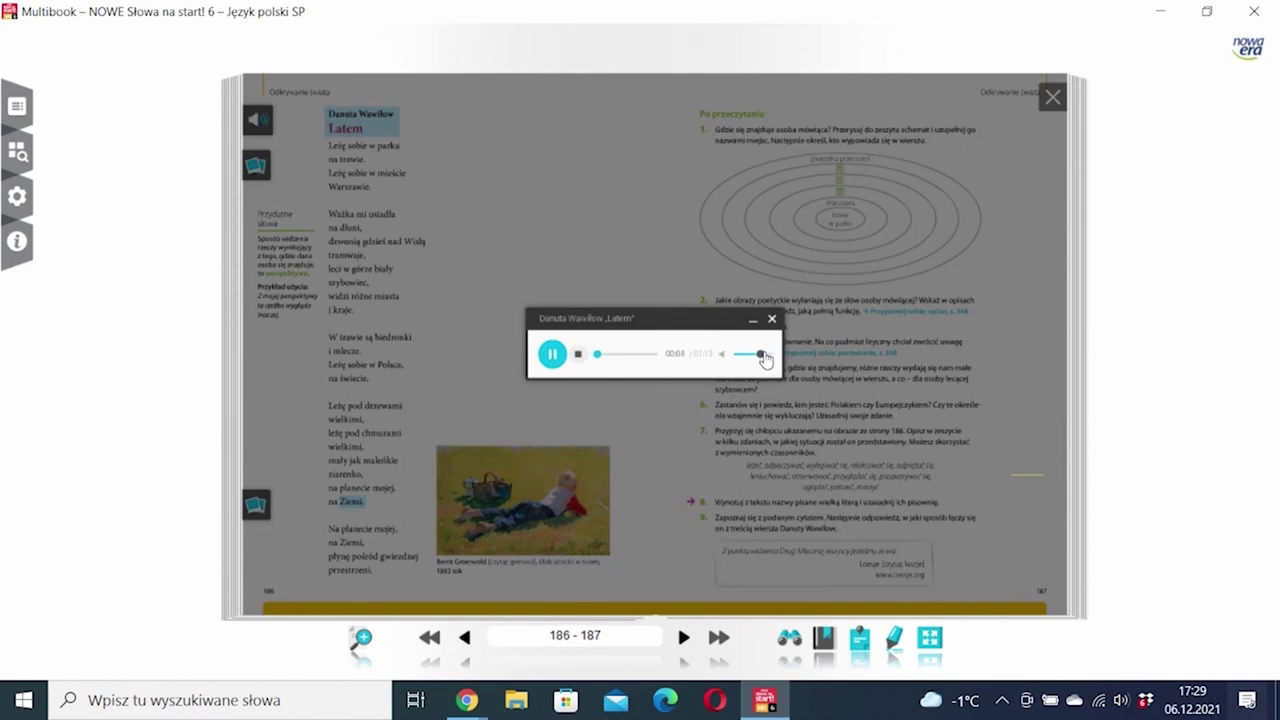